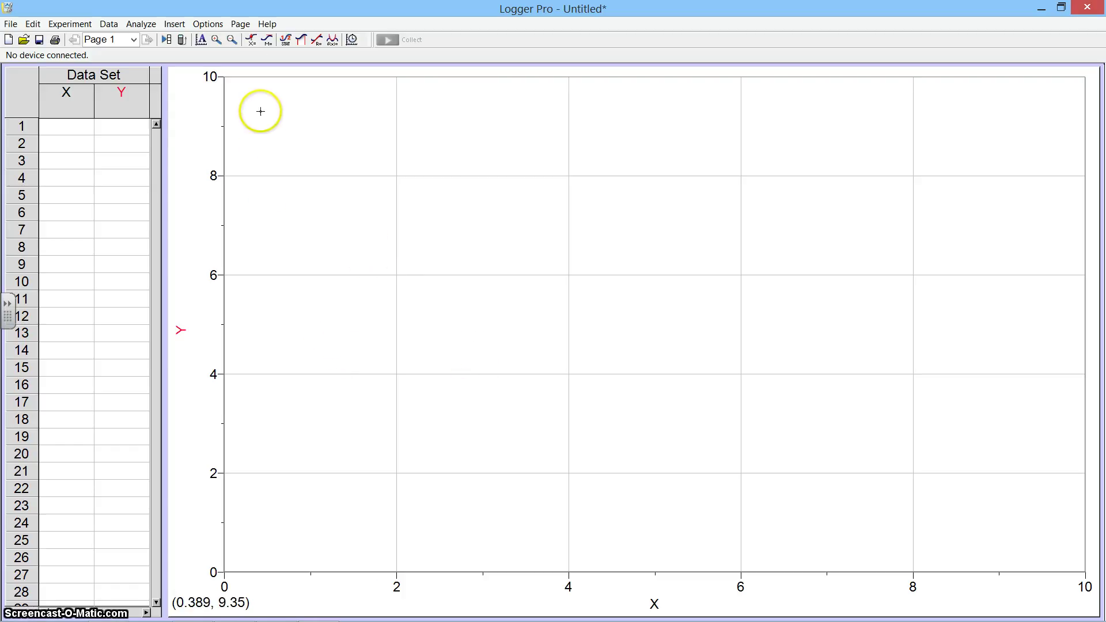
Select the Desktop movie 'Cart on Ramp - 14deg' for insertion via Insert > Movie
{"action": "left_click", "coordinate": [174, 23]}
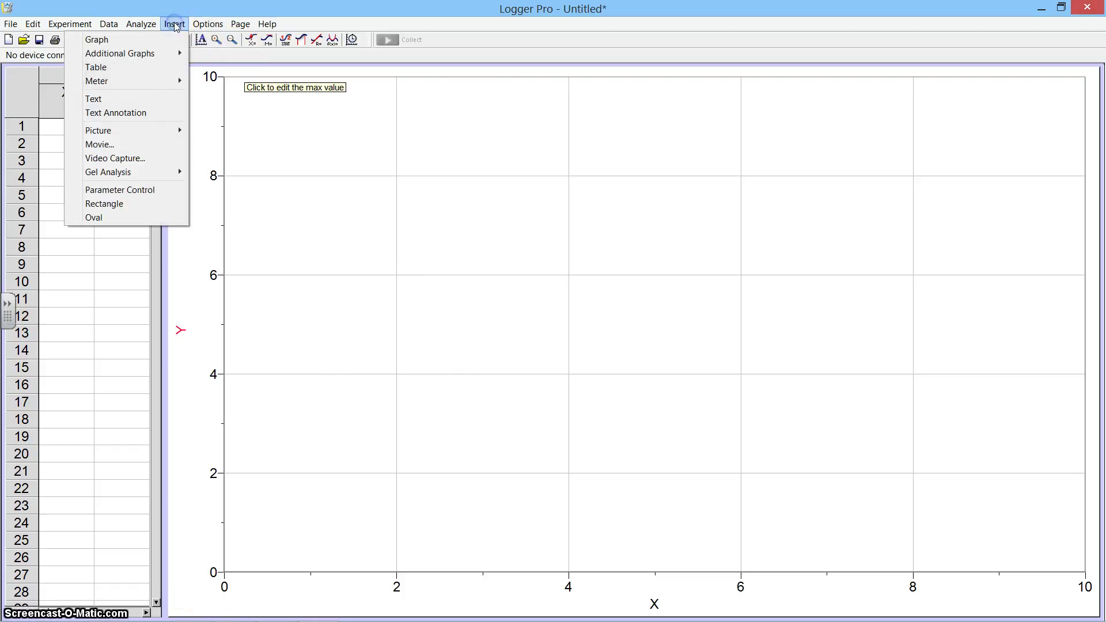
{"action": "left_click", "coordinate": [132, 146]}
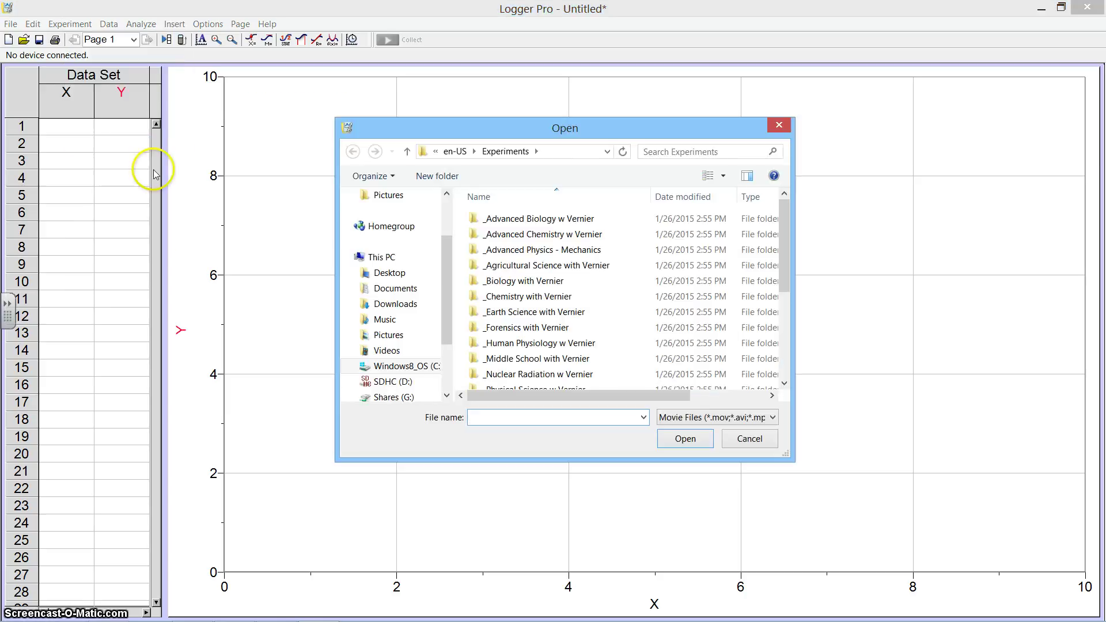
{"action": "left_click", "coordinate": [380, 273]}
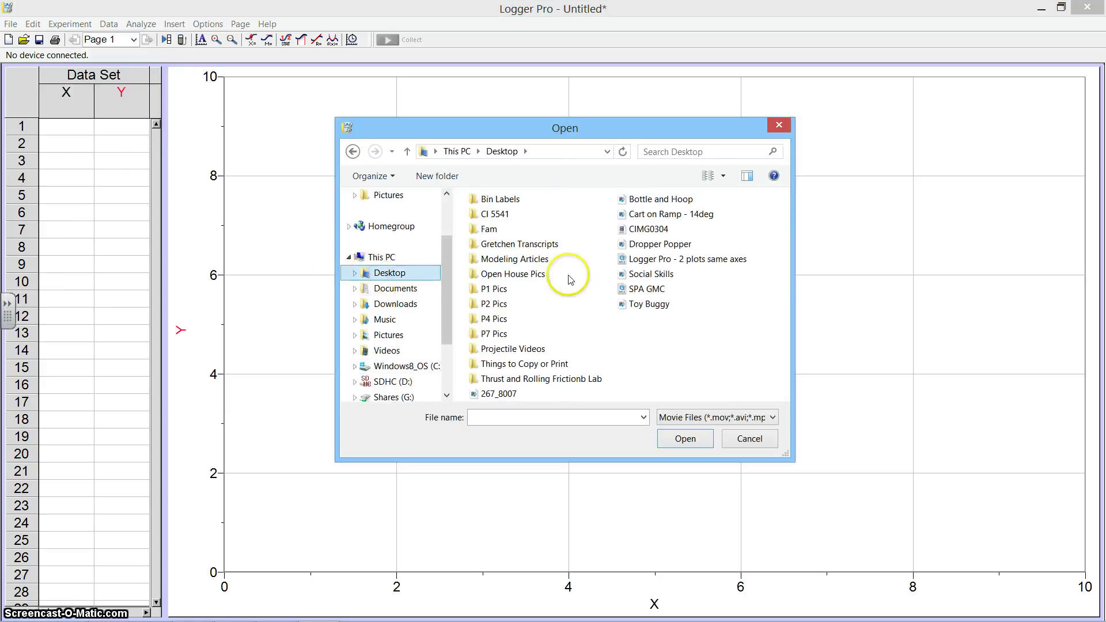
{"action": "left_click", "coordinate": [657, 215]}
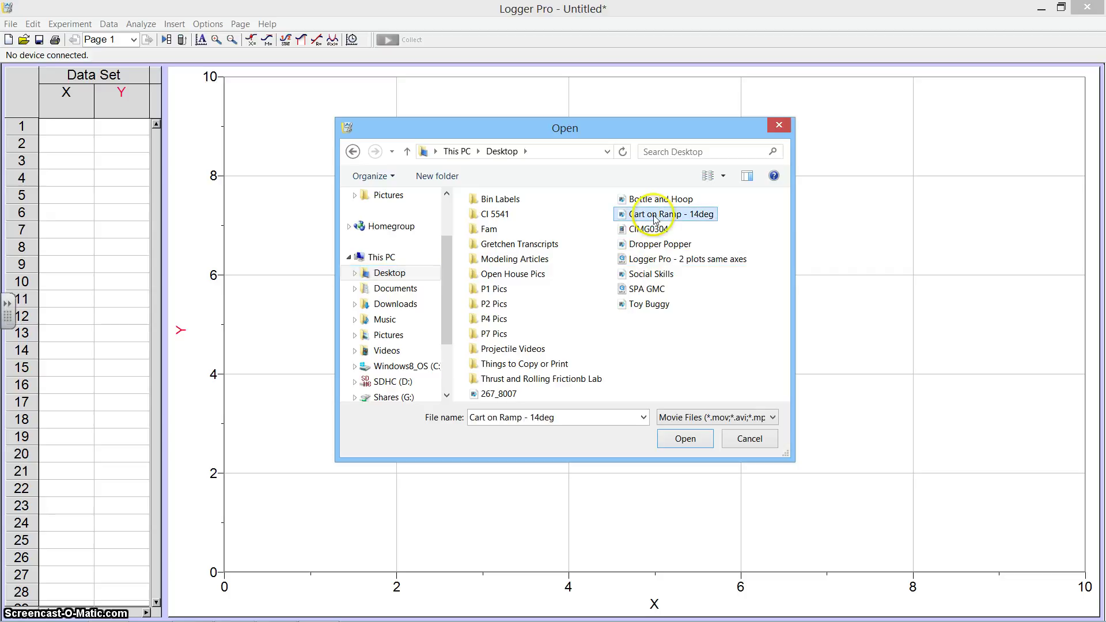
Insert the Cart on Ramp - 14deg movie and enable video analysis on it
{"action": "left_click", "coordinate": [707, 440]}
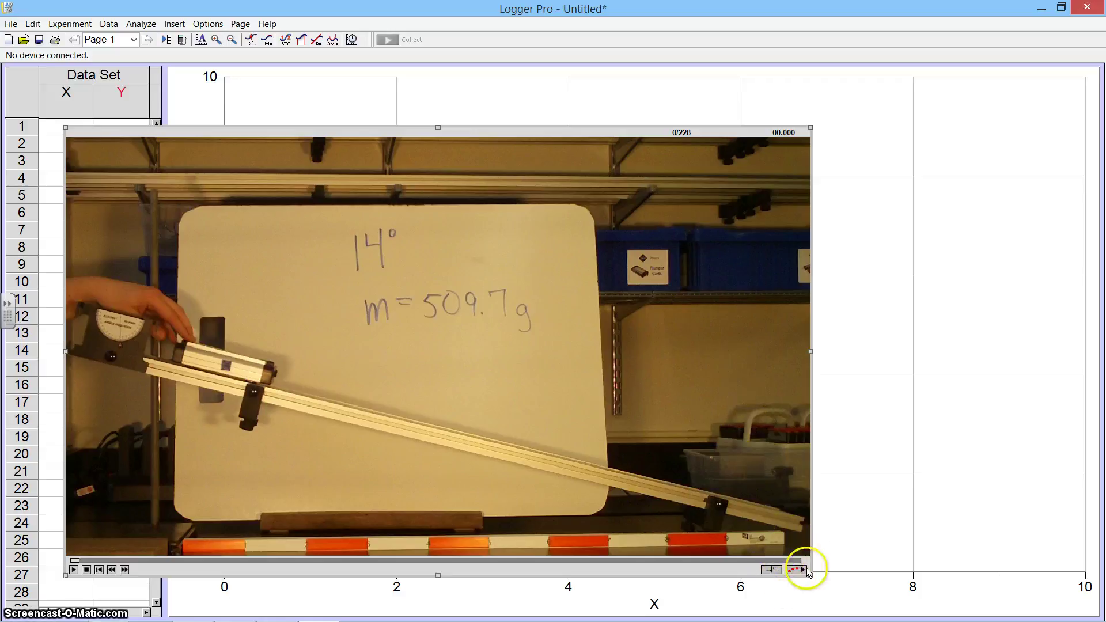
{"action": "left_click", "coordinate": [796, 571]}
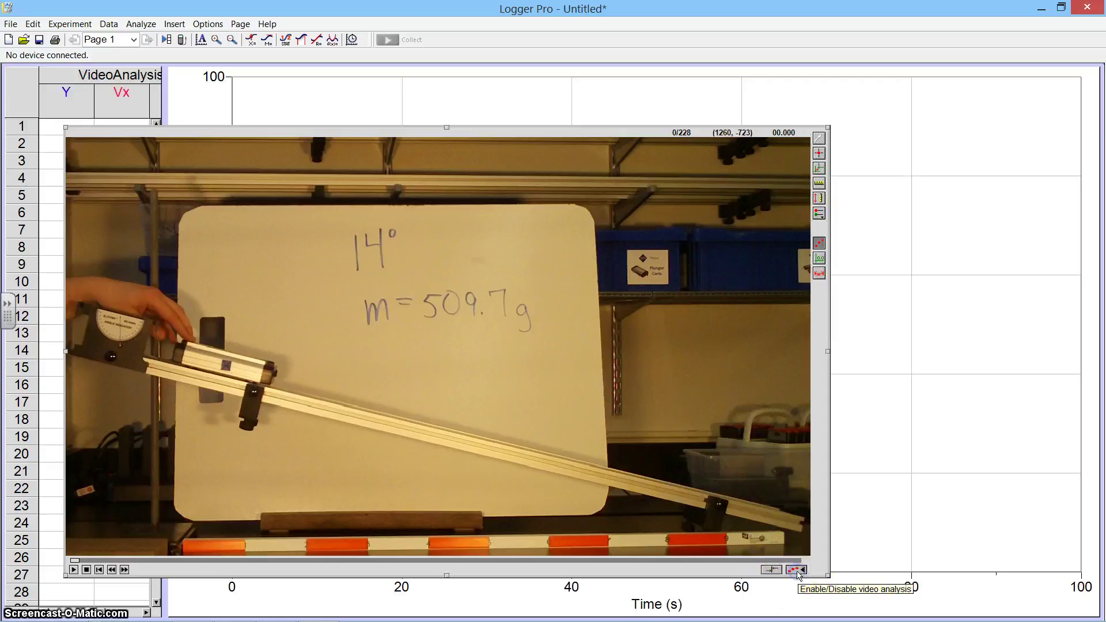
Play the movie, then step frame by frame to frame 65 of 228, just before release
{"action": "left_click", "coordinate": [85, 570]}
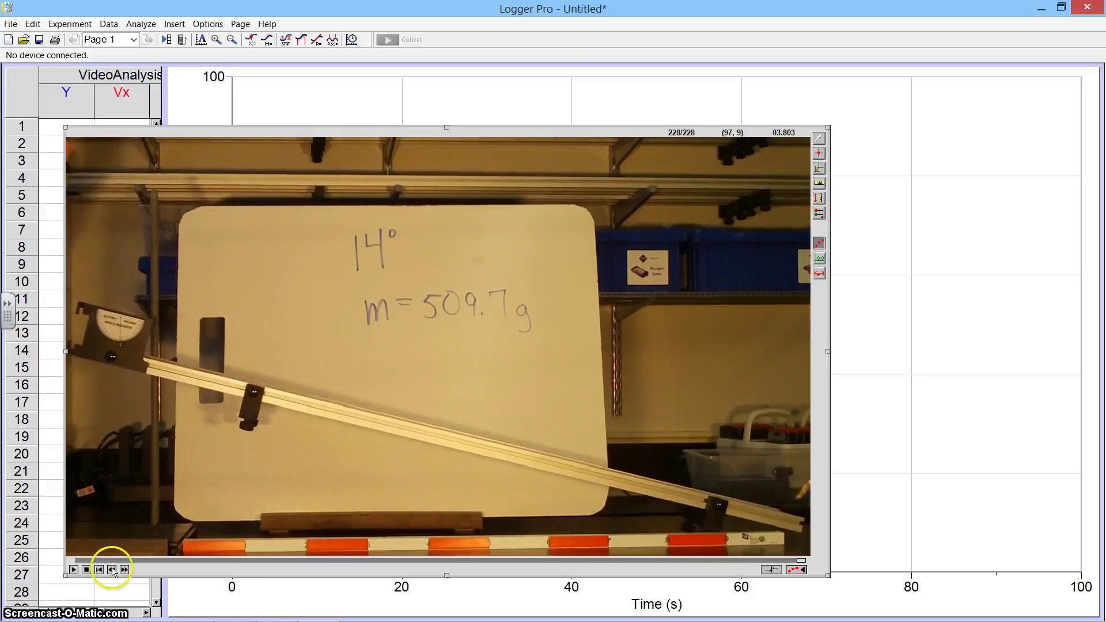
{"action": "left_click", "coordinate": [74, 570]}
{"action": "left_click", "coordinate": [86, 570]}
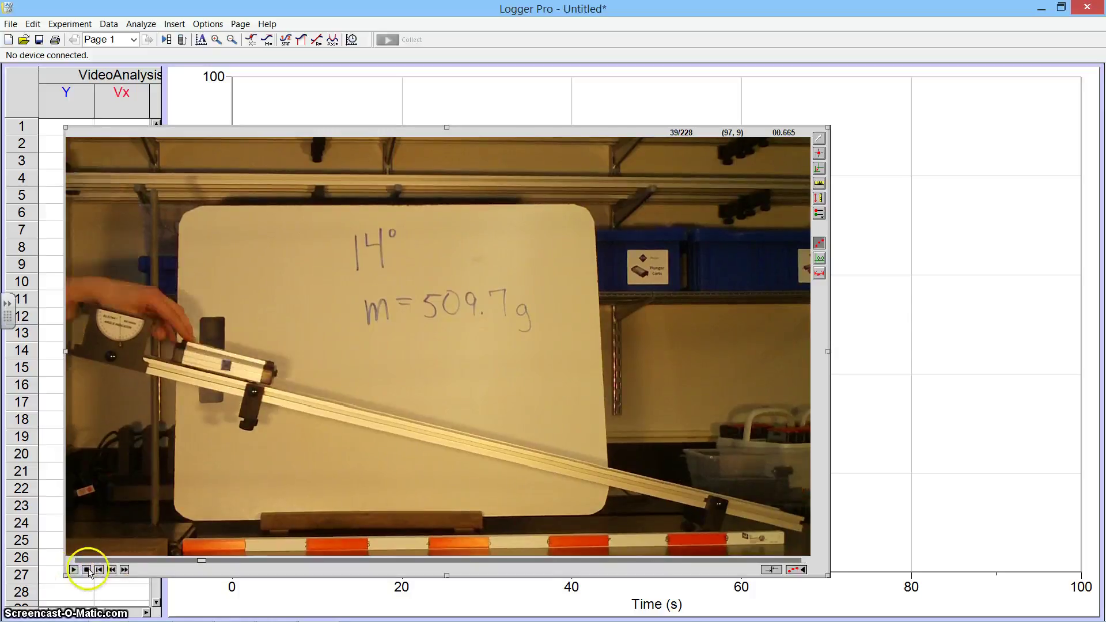
{"action": "left_click", "coordinate": [125, 571]}
{"action": "left_click", "coordinate": [124, 571]}
{"action": "left_click", "coordinate": [124, 571]}
{"action": "left_click", "coordinate": [125, 571]}
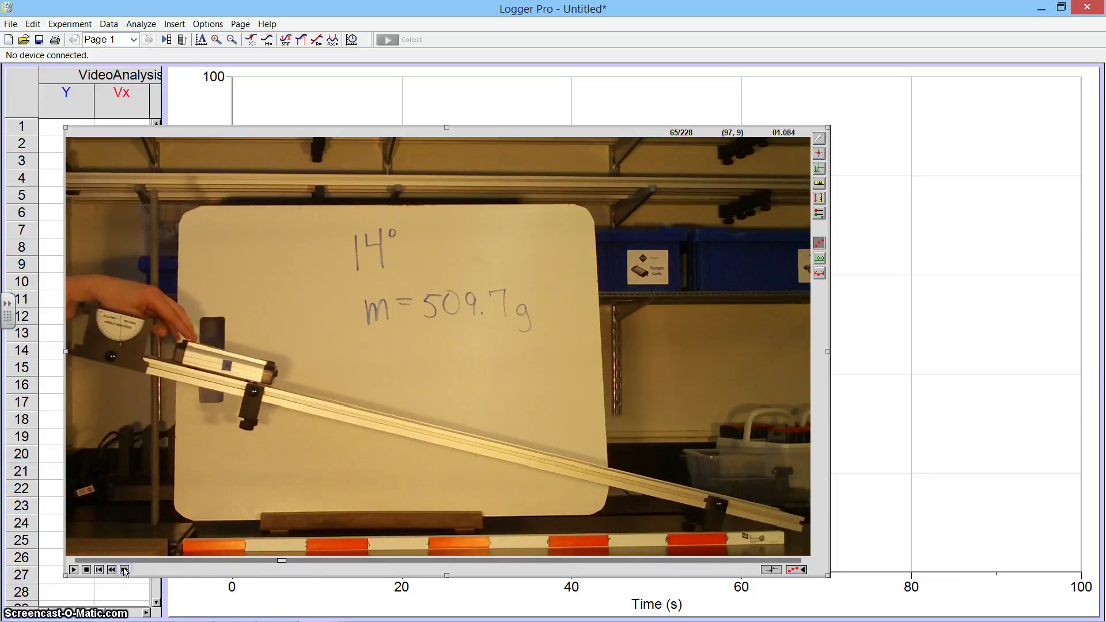
{"action": "left_click", "coordinate": [125, 571]}
{"action": "left_click", "coordinate": [125, 571]}
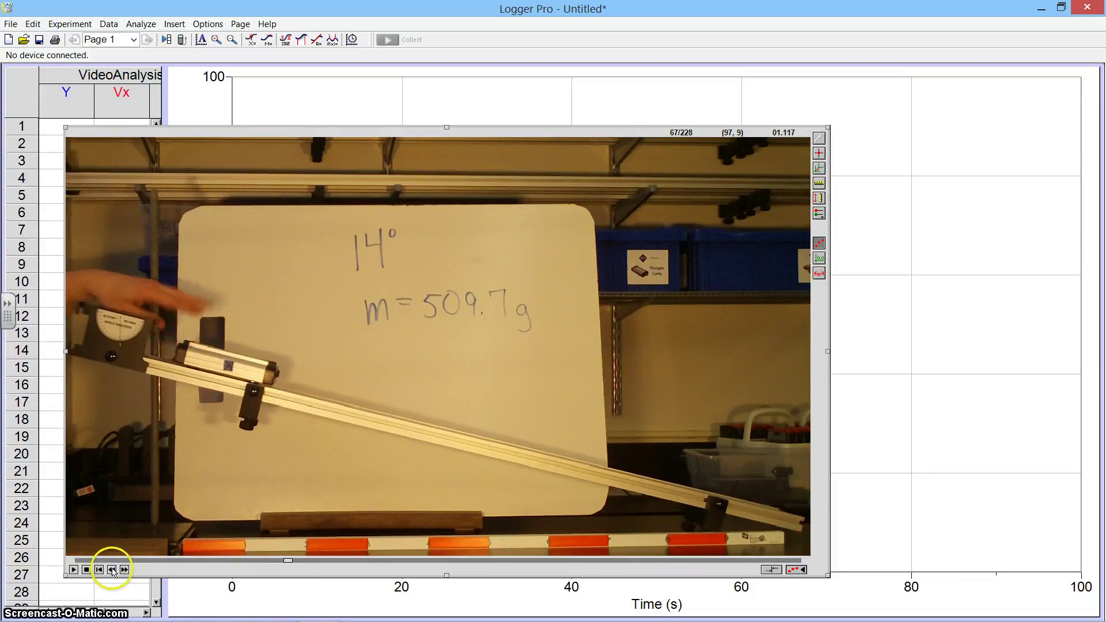
{"action": "left_click", "coordinate": [113, 570]}
{"action": "left_click", "coordinate": [112, 570]}
{"action": "left_click", "coordinate": [112, 570]}
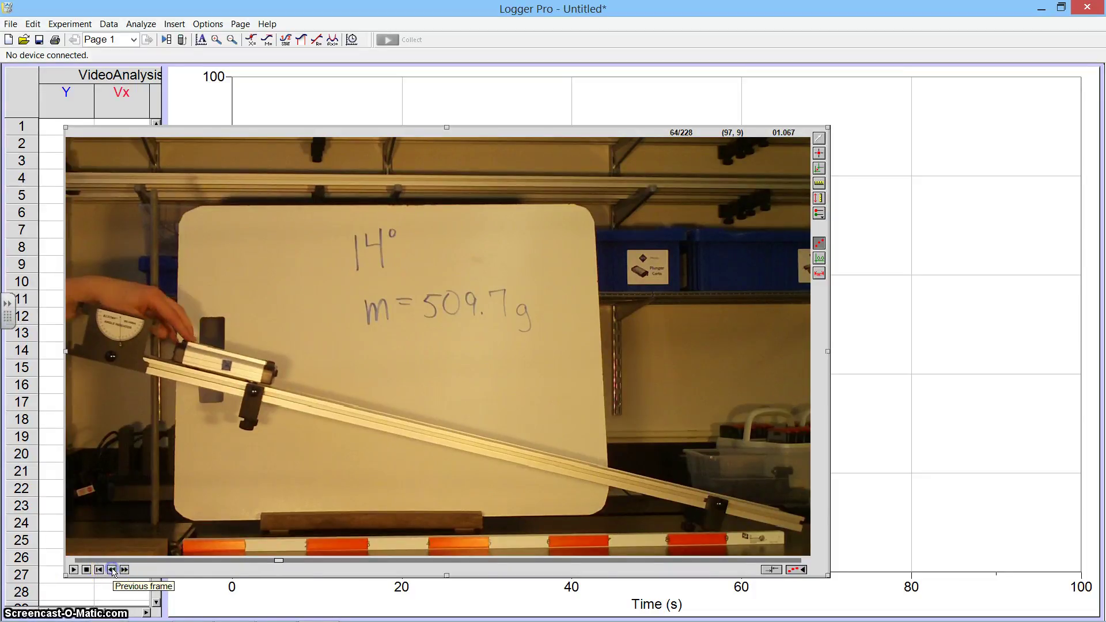
{"action": "left_click", "coordinate": [125, 570]}
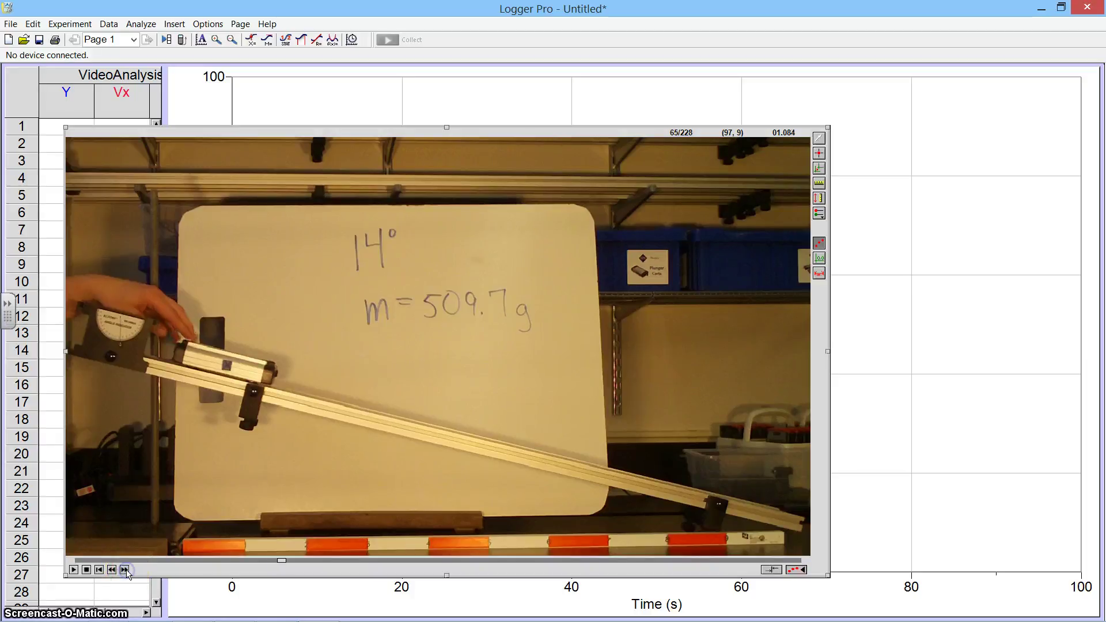
{"action": "left_click", "coordinate": [191, 385]}
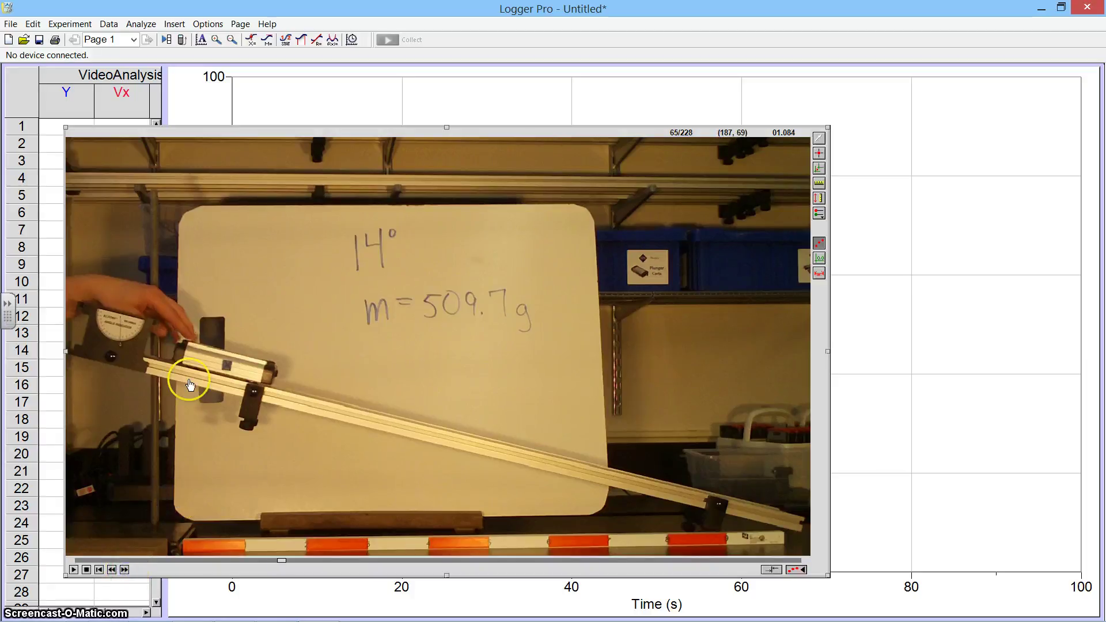
Place the origin on the cart and rotate the x-axis to align with the 14° ramp
{"action": "left_click", "coordinate": [224, 363]}
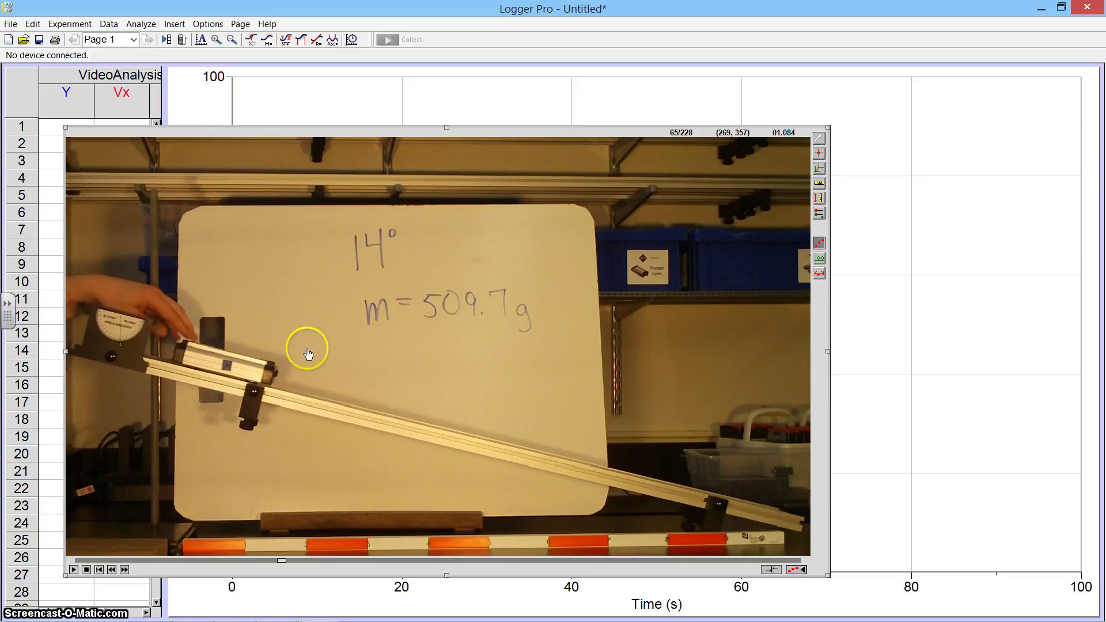
{"action": "left_click", "coordinate": [819, 170]}
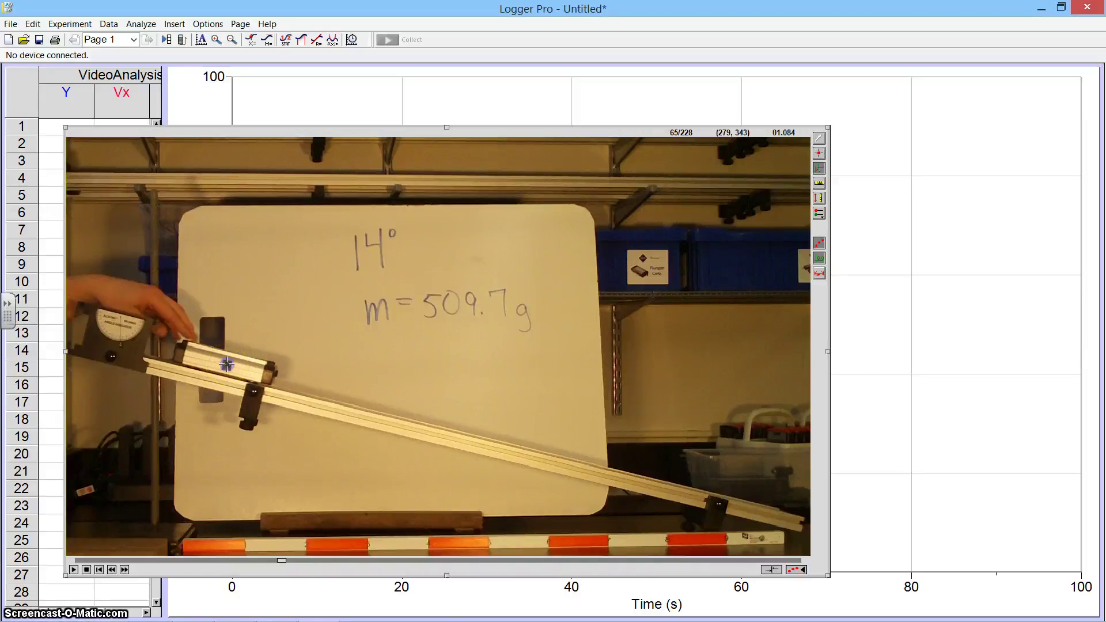
{"action": "left_click", "coordinate": [227, 364]}
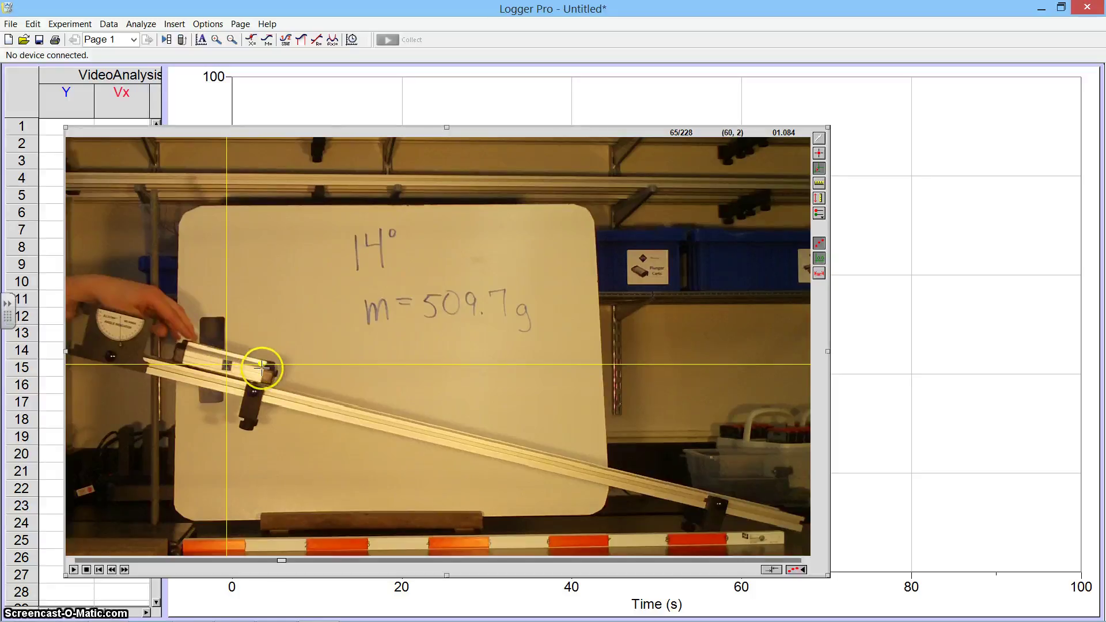
{"action": "left_click_drag", "start_coordinate": [260, 364], "coordinate": [624, 462]}
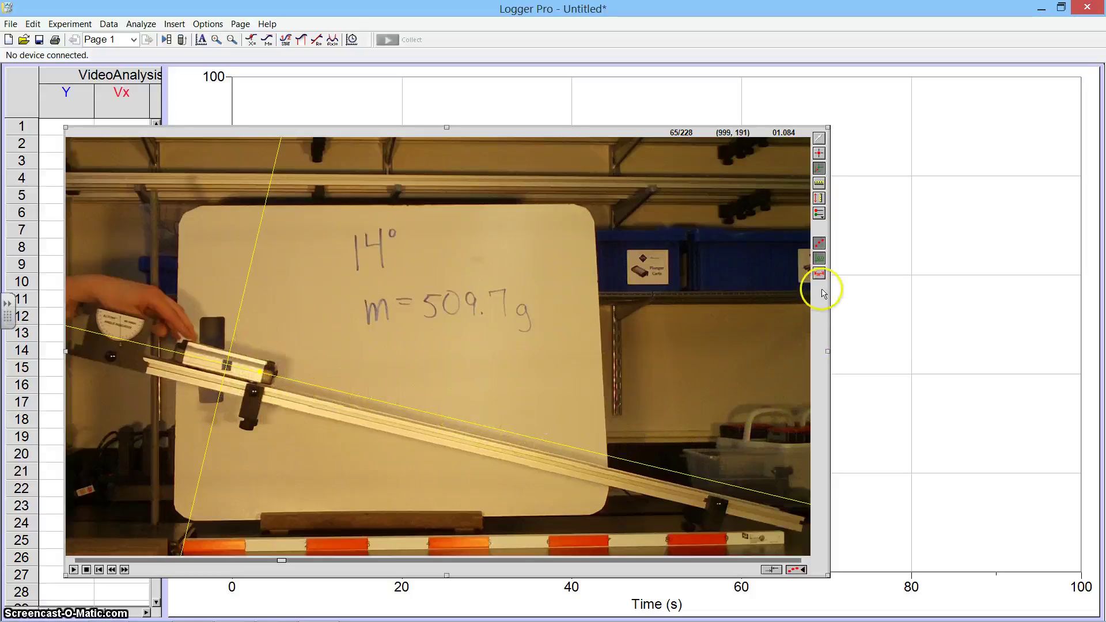
Hide the origin axes and begin marking the cart's position in the first frames
{"action": "left_click", "coordinate": [819, 259]}
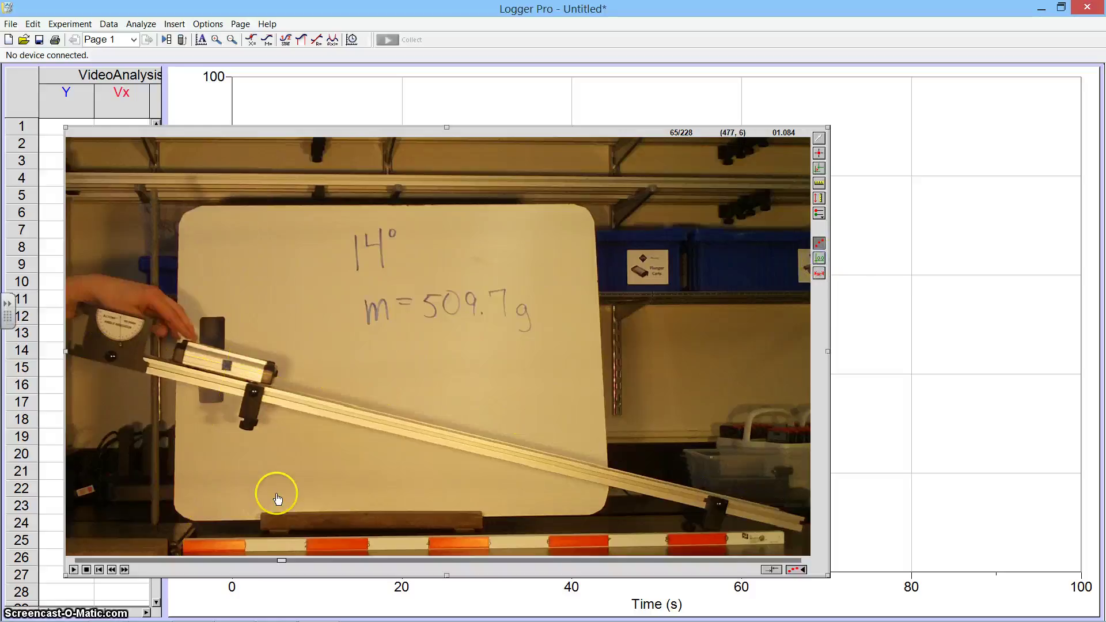
{"action": "left_click", "coordinate": [820, 153]}
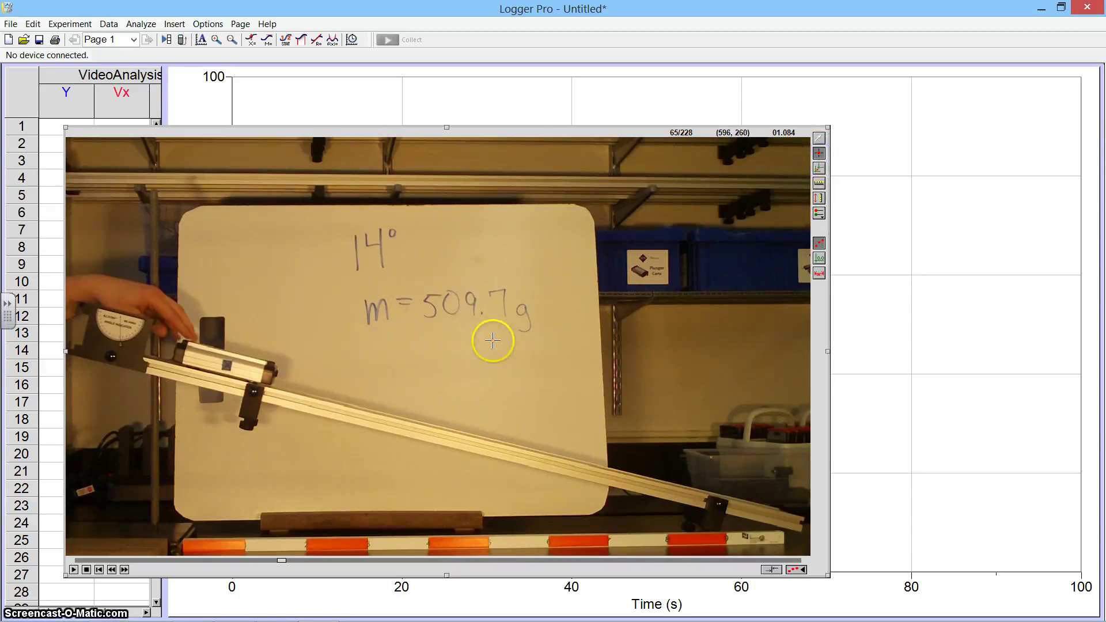
{"action": "left_click", "coordinate": [228, 365]}
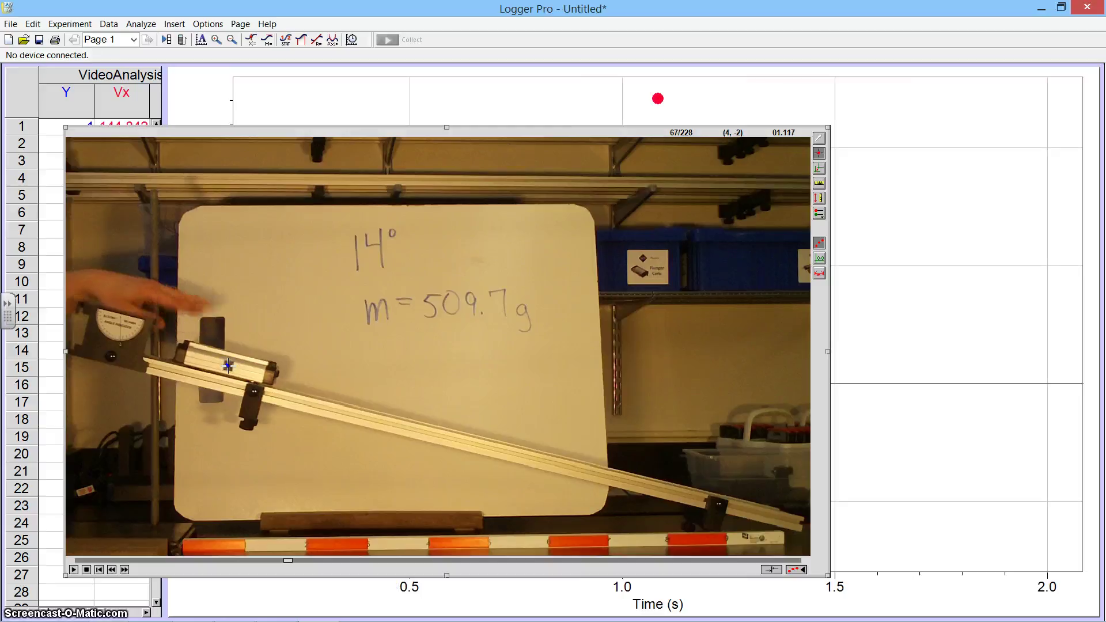
{"action": "left_click", "coordinate": [228, 365]}
{"action": "left_click", "coordinate": [229, 366]}
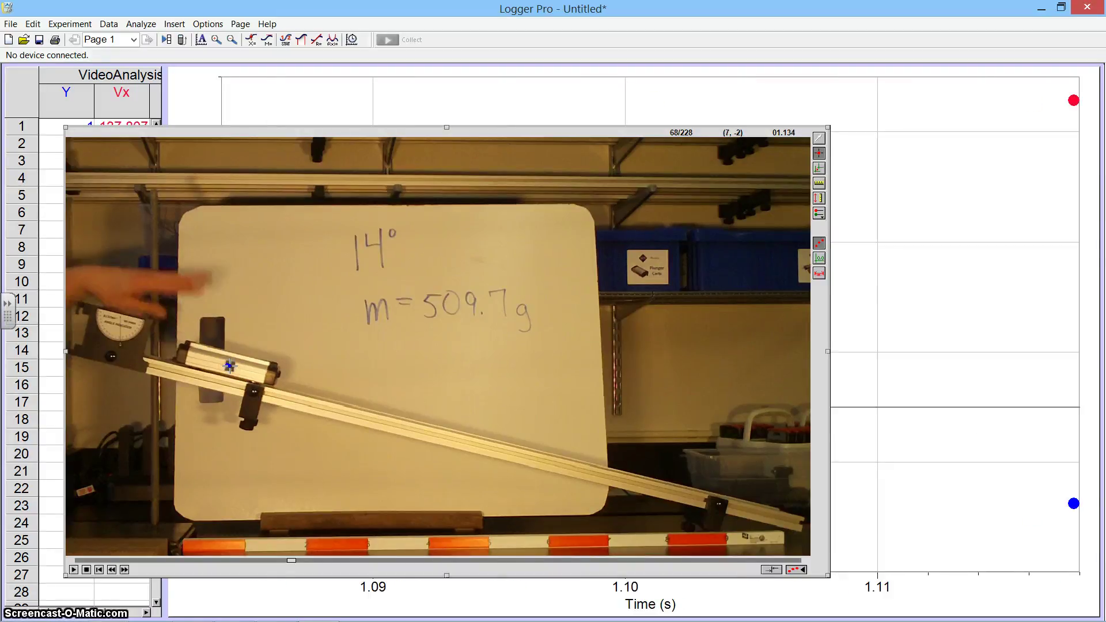
{"action": "left_click", "coordinate": [232, 365]}
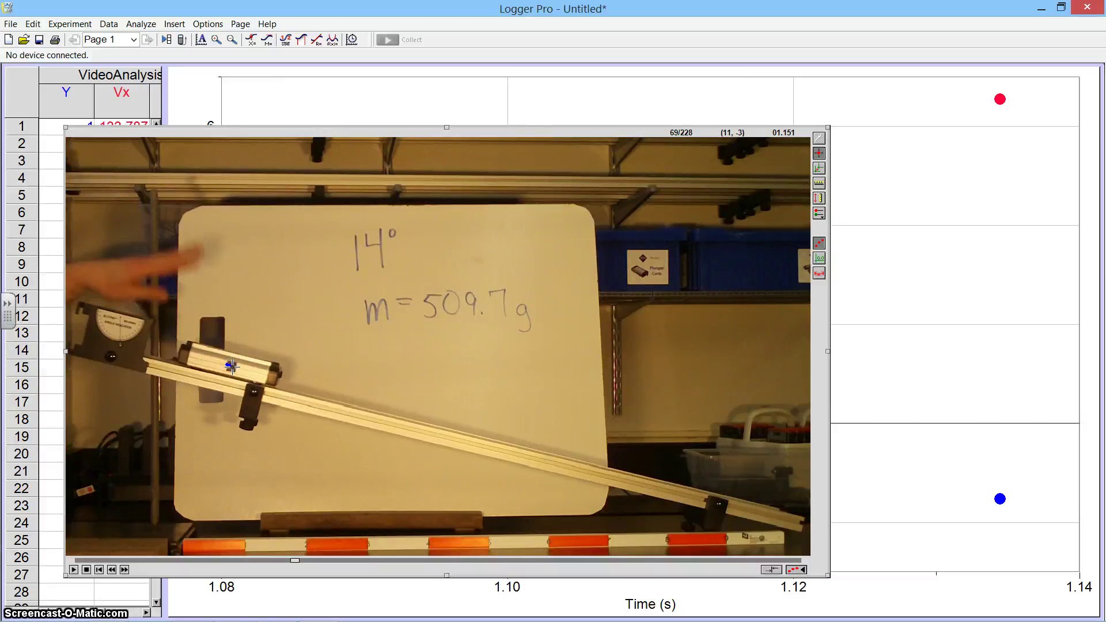
{"action": "left_click", "coordinate": [233, 366]}
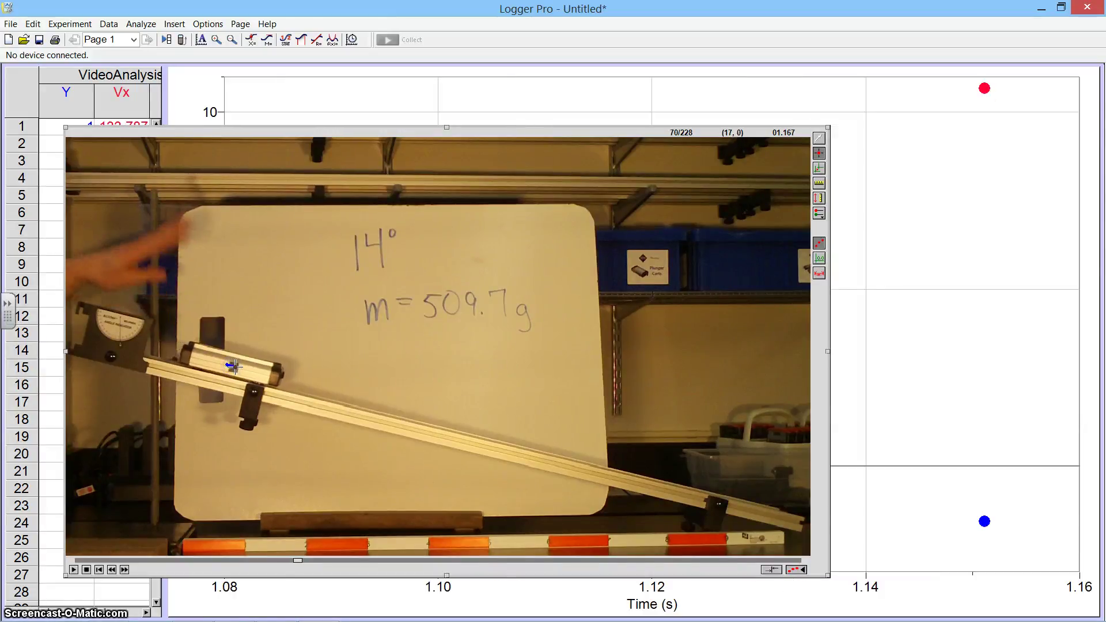
{"action": "left_click", "coordinate": [233, 366]}
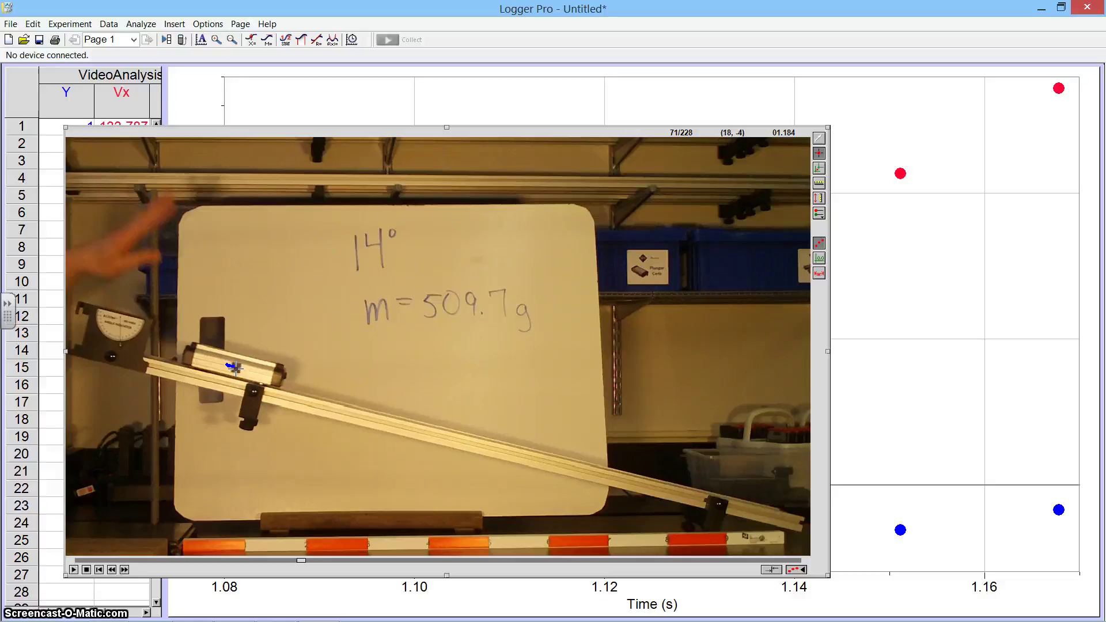
Continue marking the cart in each following frame through frame 82 of 228
{"action": "left_click", "coordinate": [236, 367]}
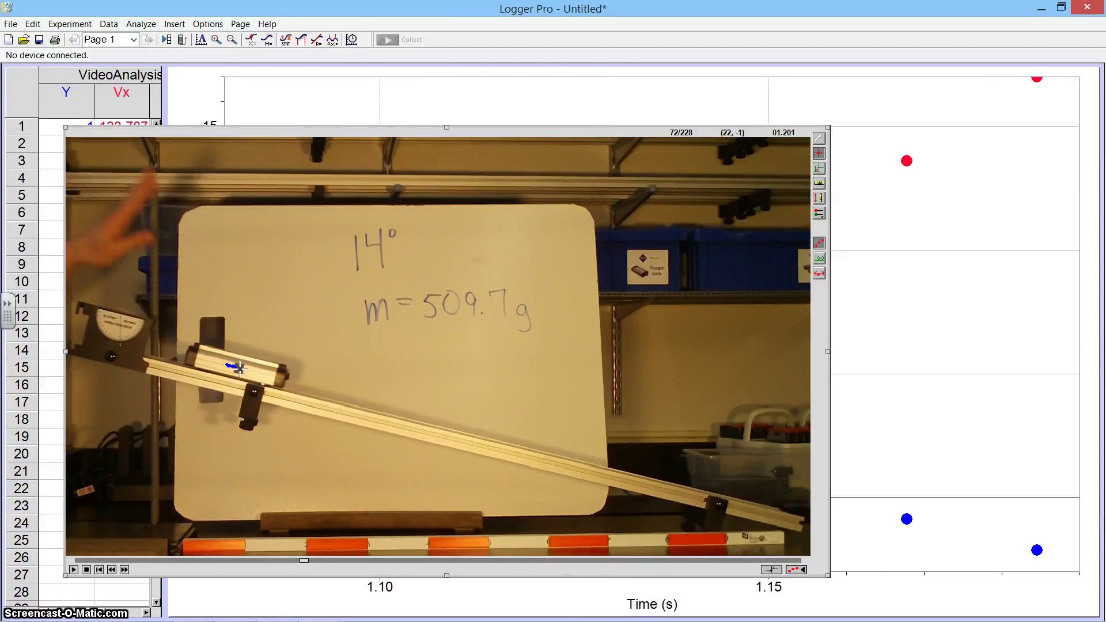
{"action": "left_click", "coordinate": [240, 367]}
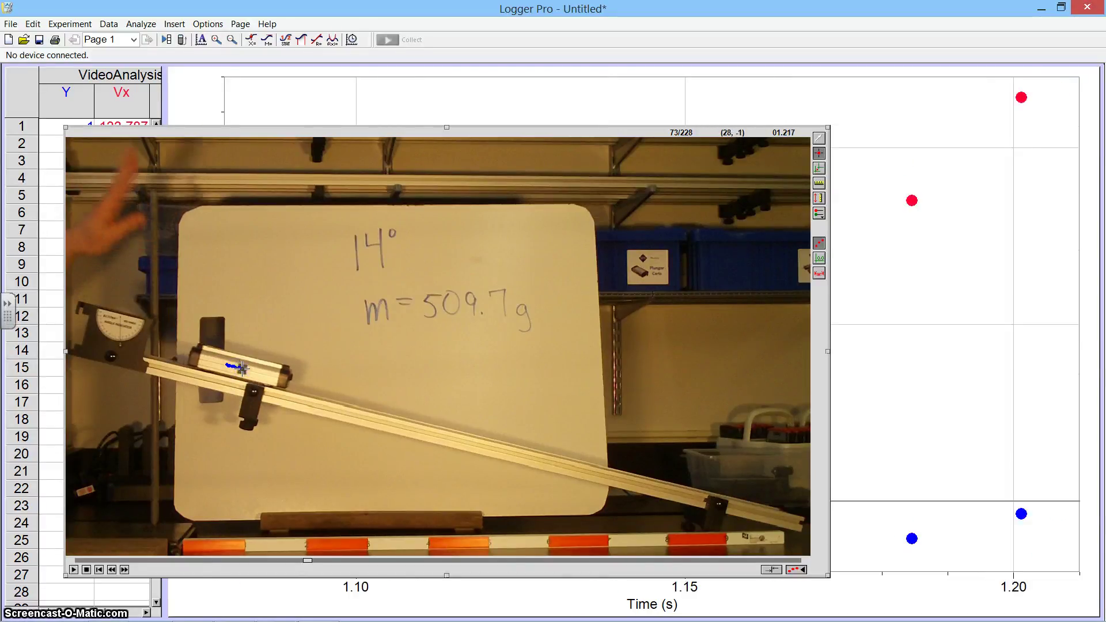
{"action": "left_click", "coordinate": [244, 370]}
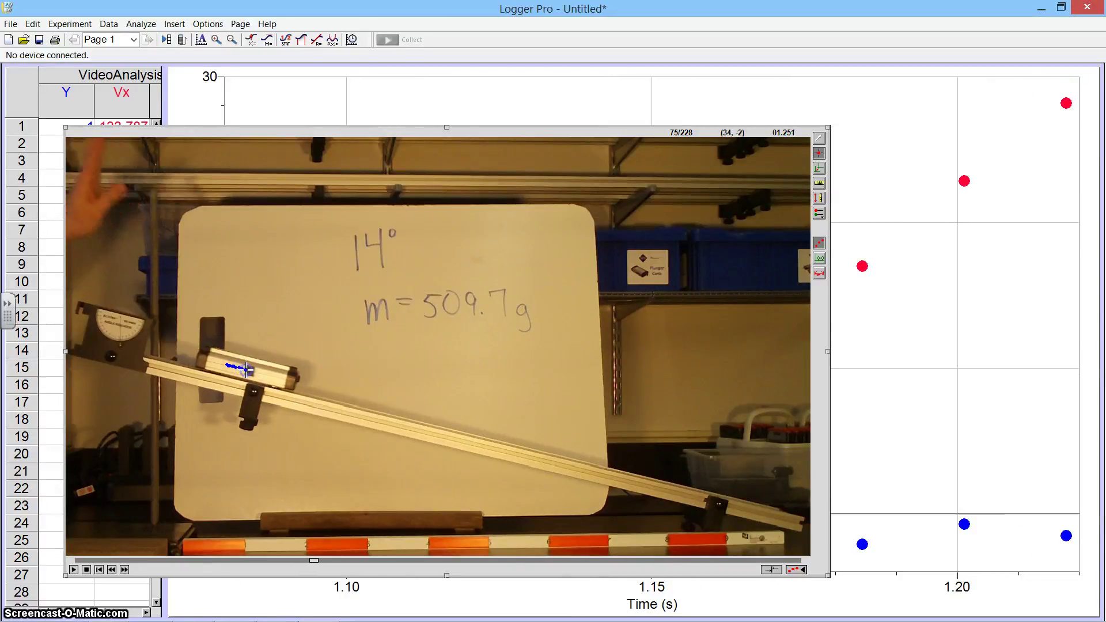
{"action": "left_click", "coordinate": [249, 371]}
{"action": "left_click", "coordinate": [255, 372]}
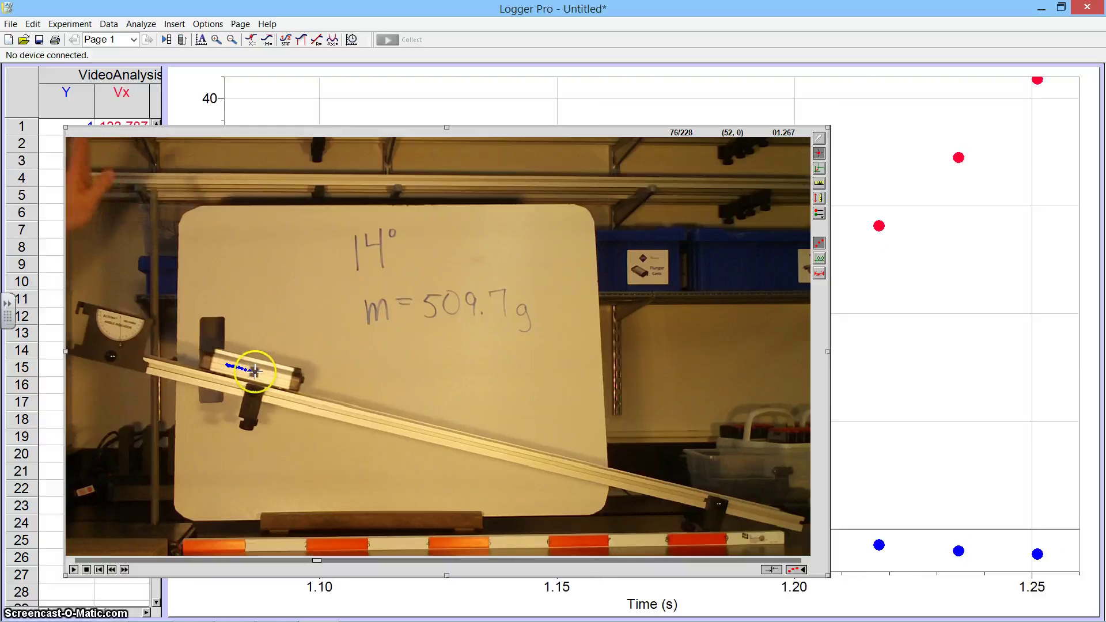
{"action": "left_click", "coordinate": [254, 372]}
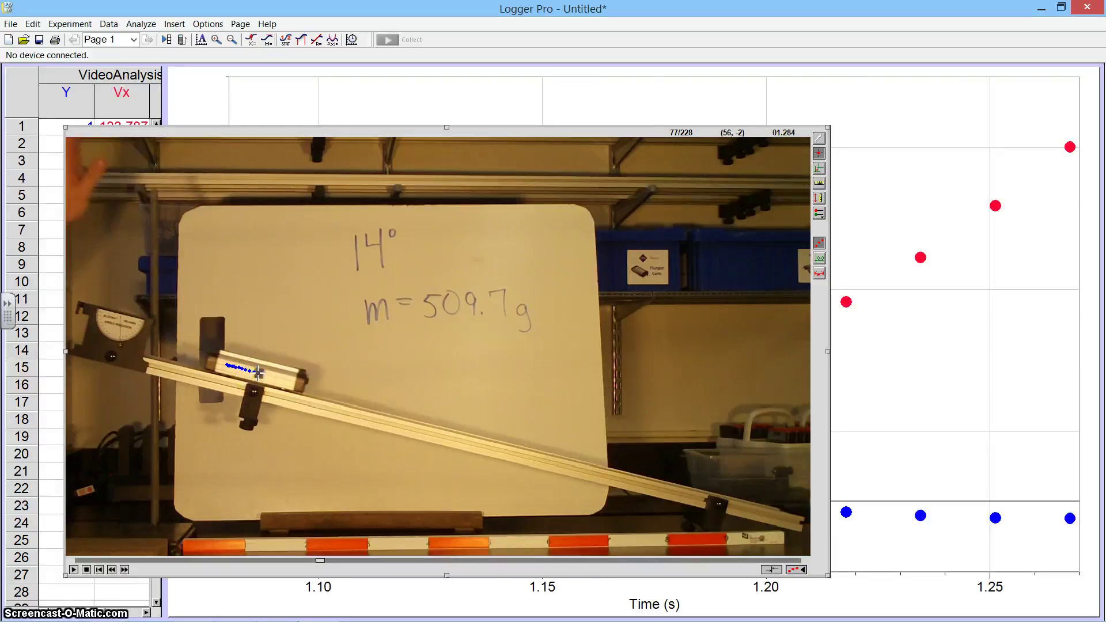
{"action": "left_click", "coordinate": [259, 372]}
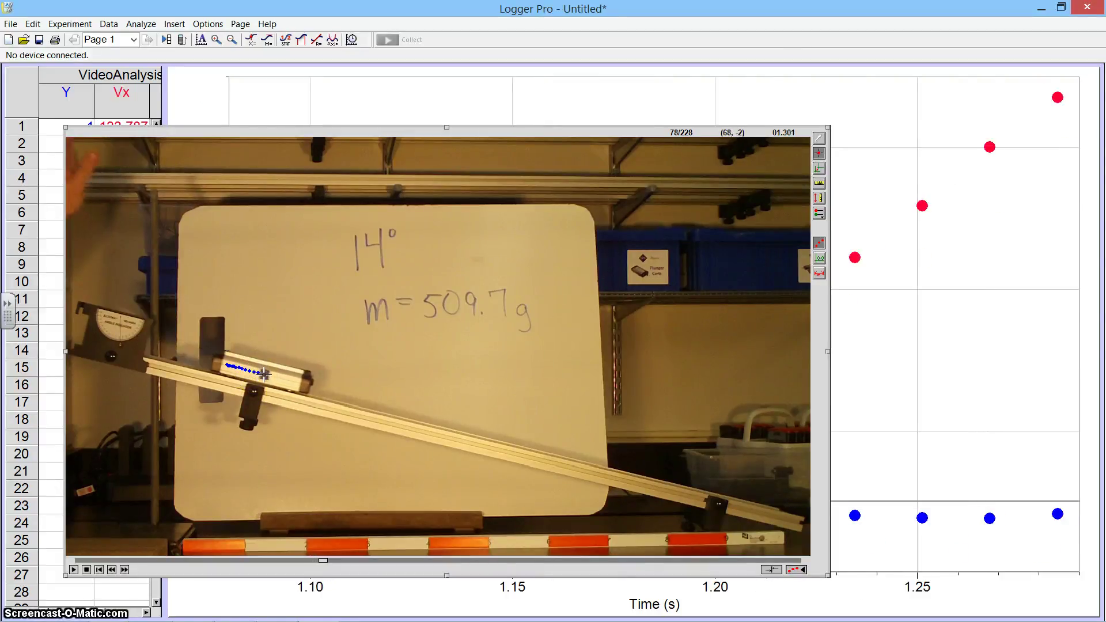
{"action": "left_click", "coordinate": [264, 375]}
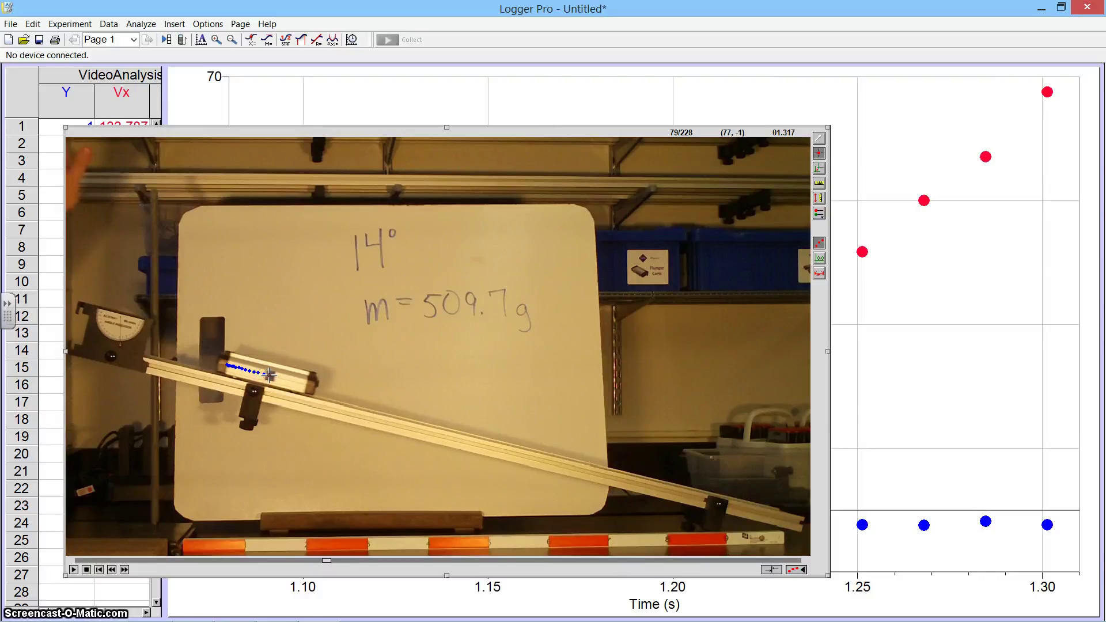
{"action": "left_click", "coordinate": [271, 375]}
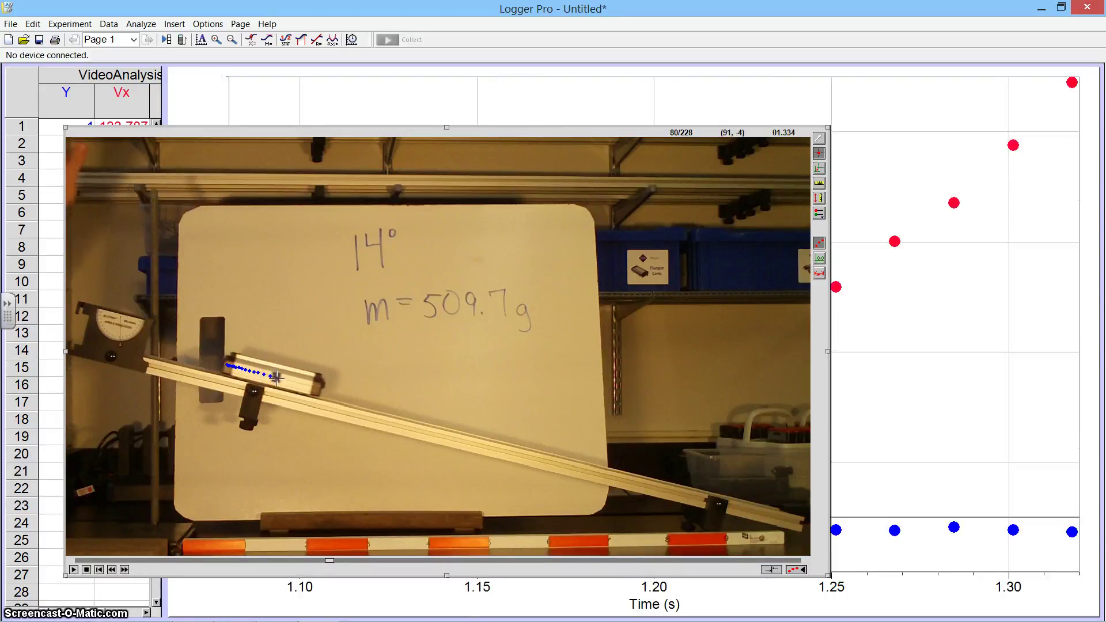
{"action": "left_click", "coordinate": [277, 377]}
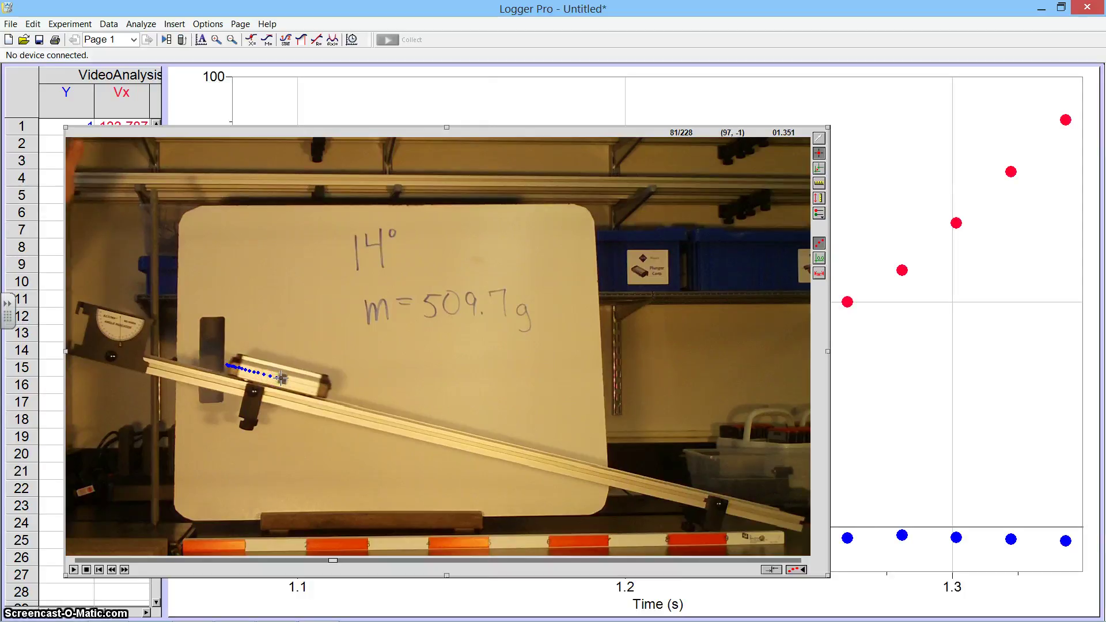
{"action": "left_click", "coordinate": [281, 378]}
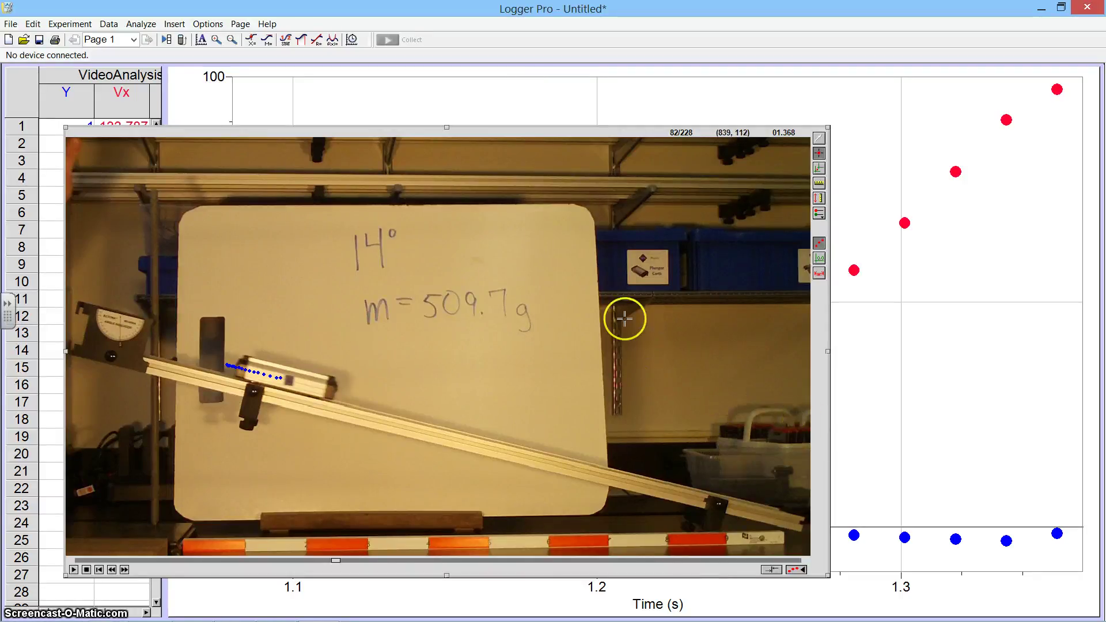
Apply Page > Auto Arrange to separate the video, data table and graph
{"action": "left_click", "coordinate": [245, 25]}
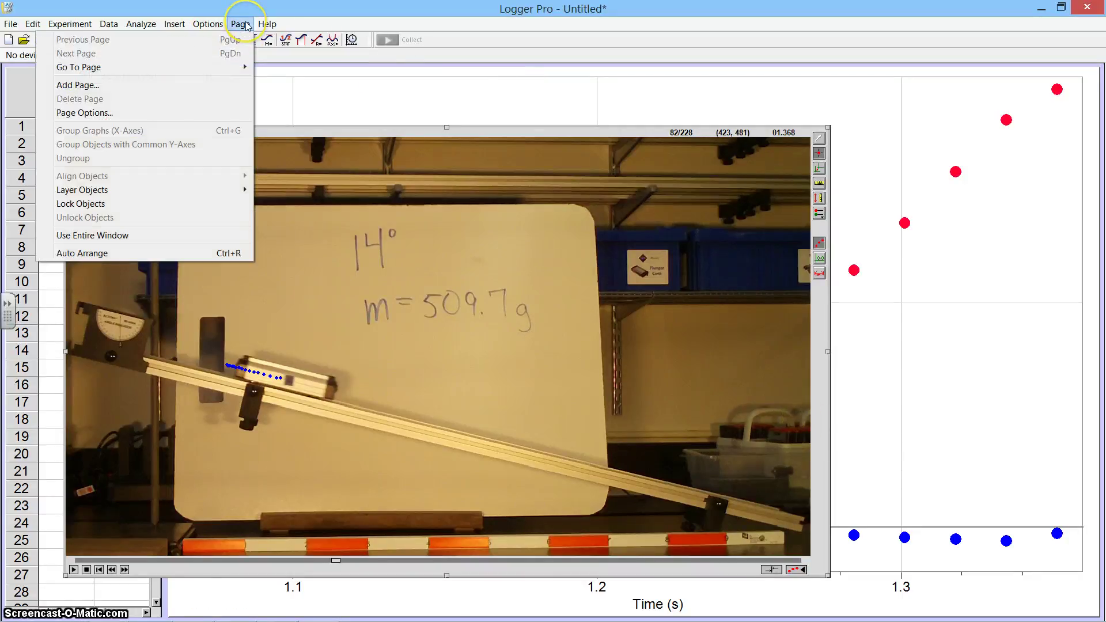
{"action": "left_click", "coordinate": [173, 254]}
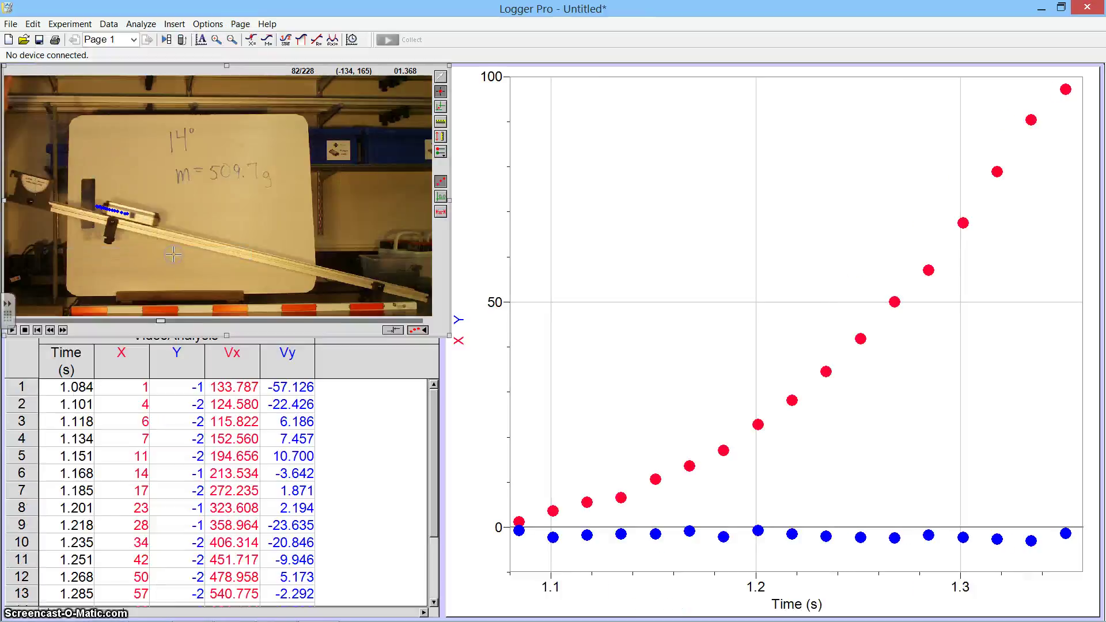
Set the video scale by marking the metre stick's full length as 1 m
{"action": "left_click", "coordinate": [439, 127]}
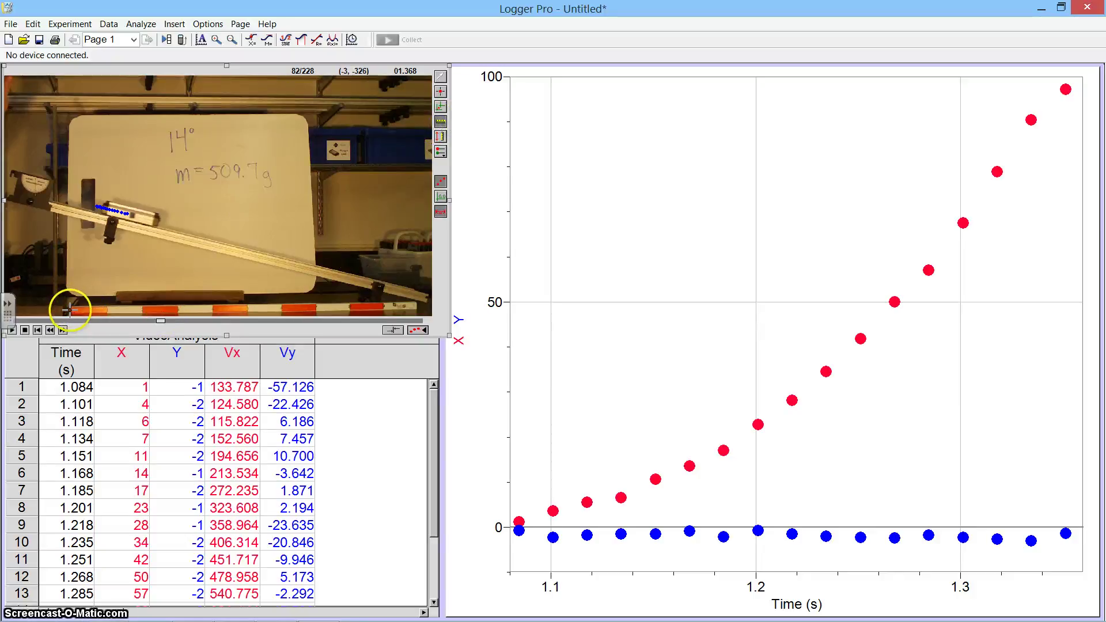
{"action": "left_click_drag", "start_coordinate": [69, 310], "coordinate": [415, 306]}
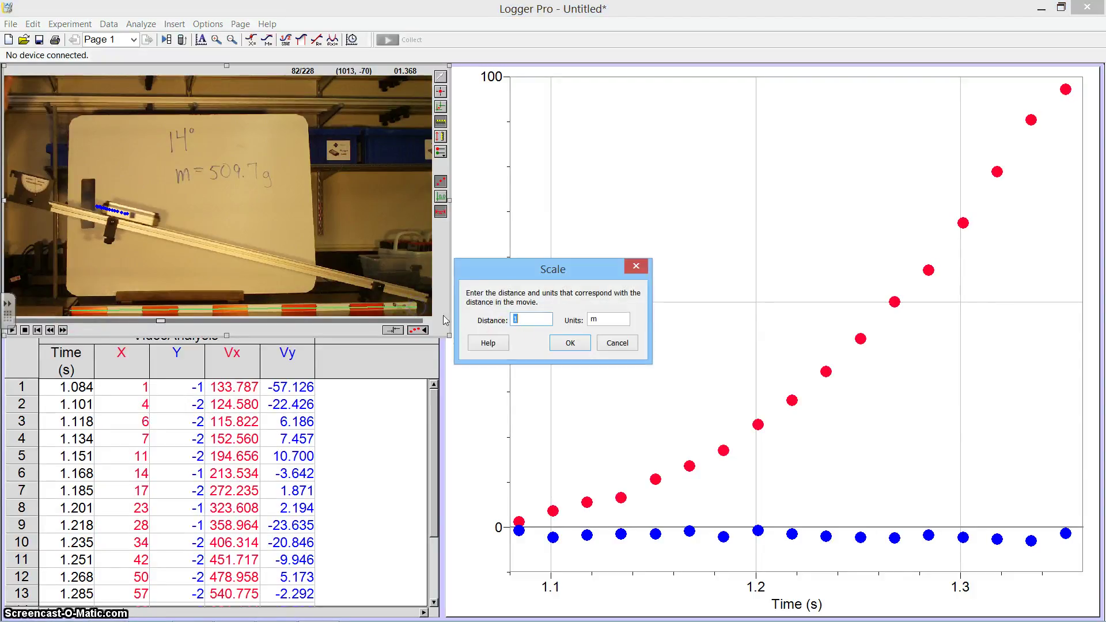
{"action": "left_click", "coordinate": [570, 344]}
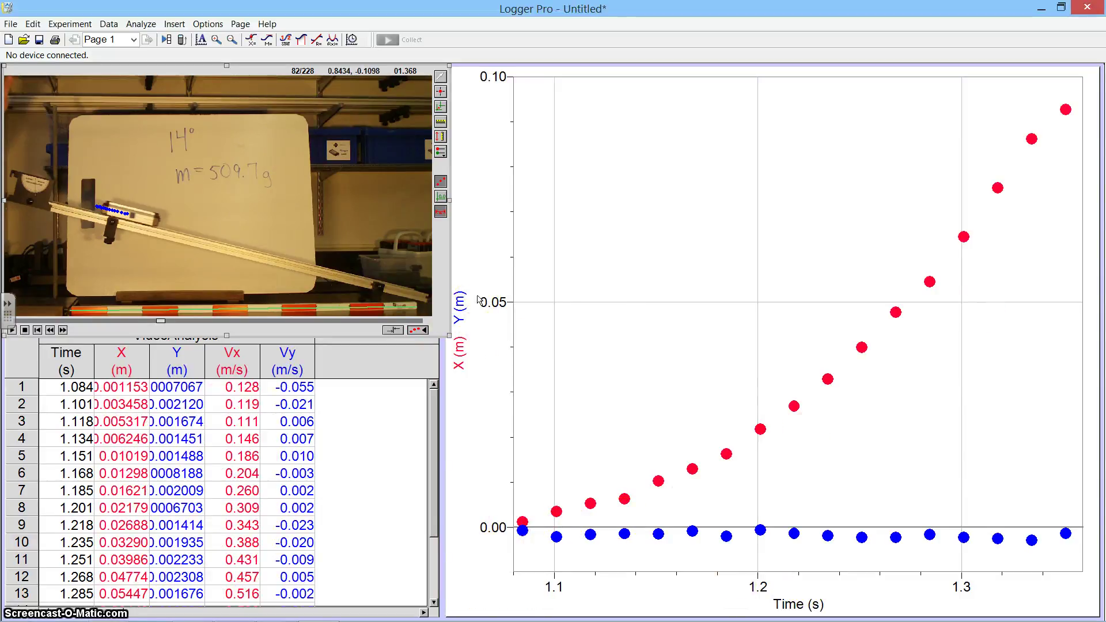
Examine the first point: X = 0.001153 m, Y = −0.0007067 m at 1.084 s
{"action": "left_click", "coordinate": [476, 313]}
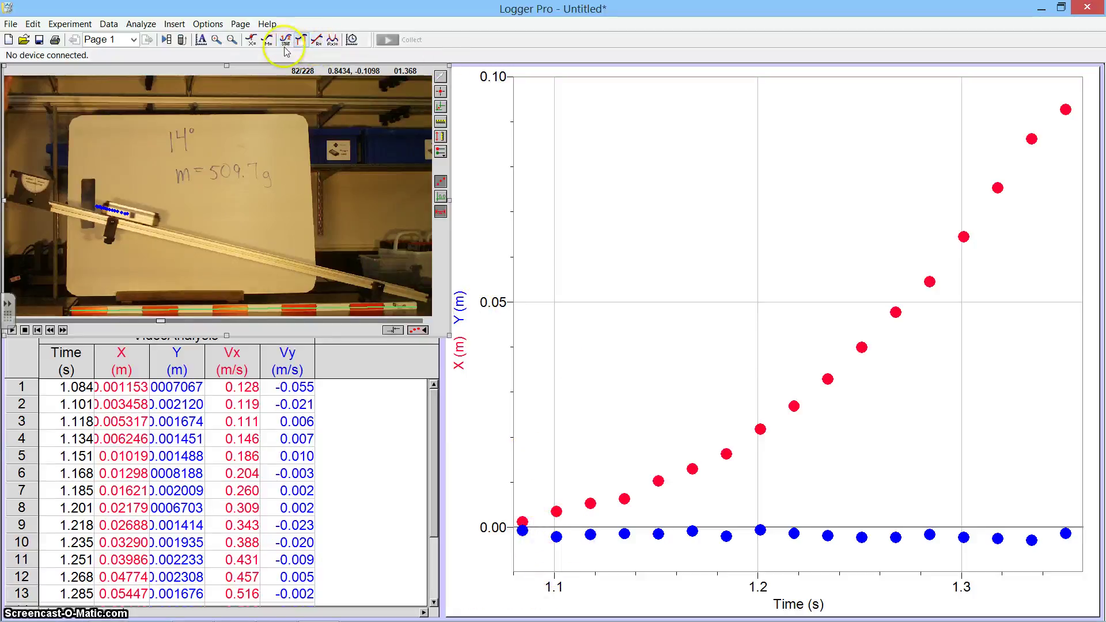
{"action": "left_click", "coordinate": [251, 41]}
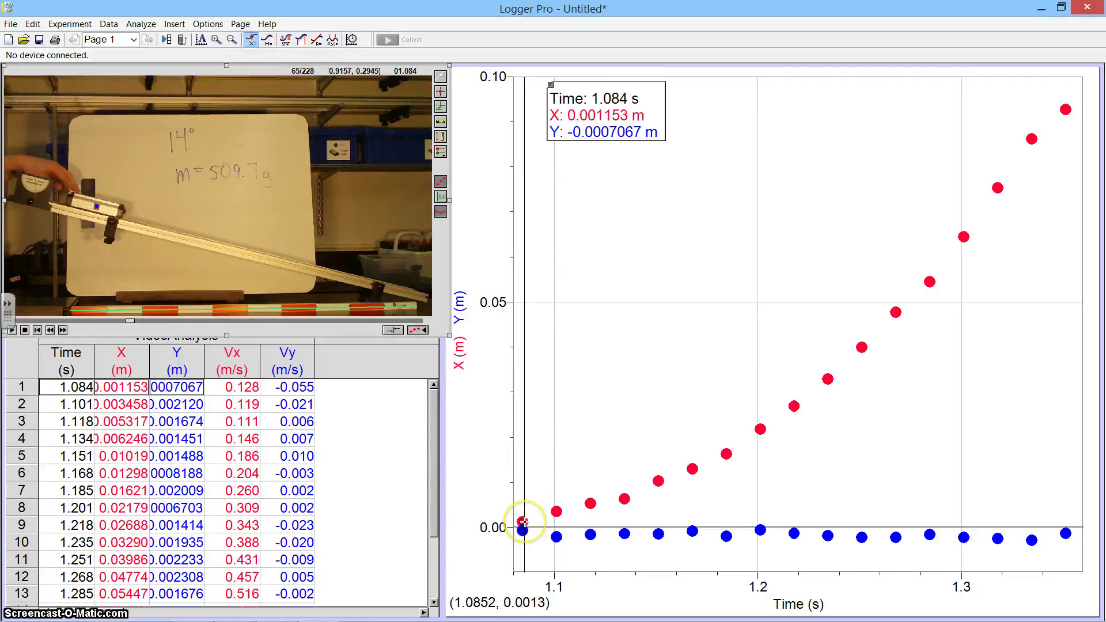
{"action": "left_click", "coordinate": [523, 525]}
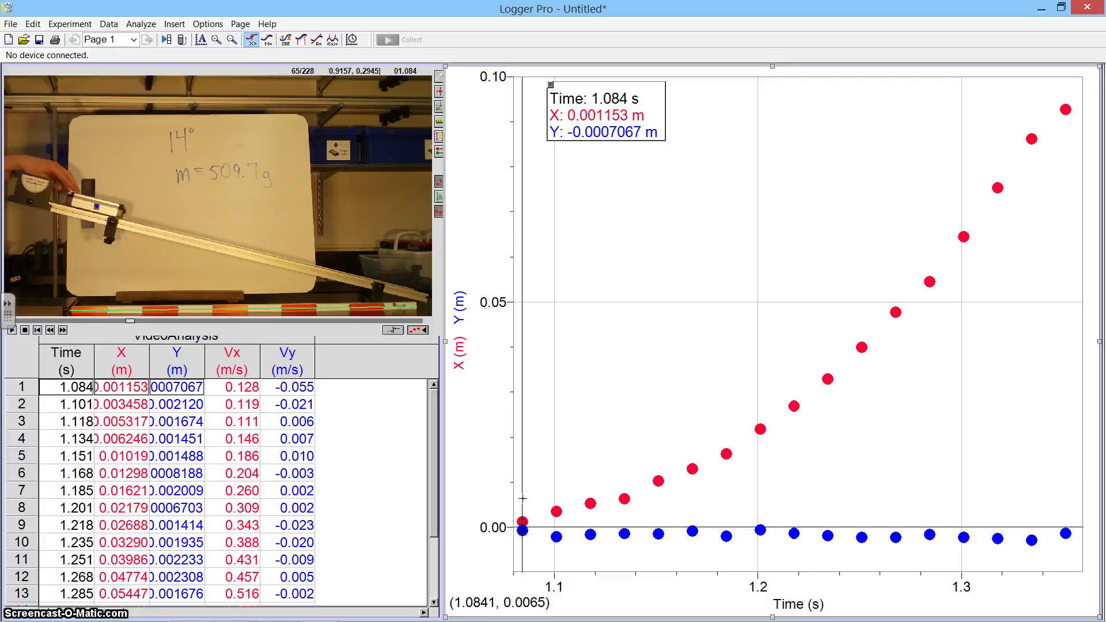
{"action": "left_click", "coordinate": [394, 329]}
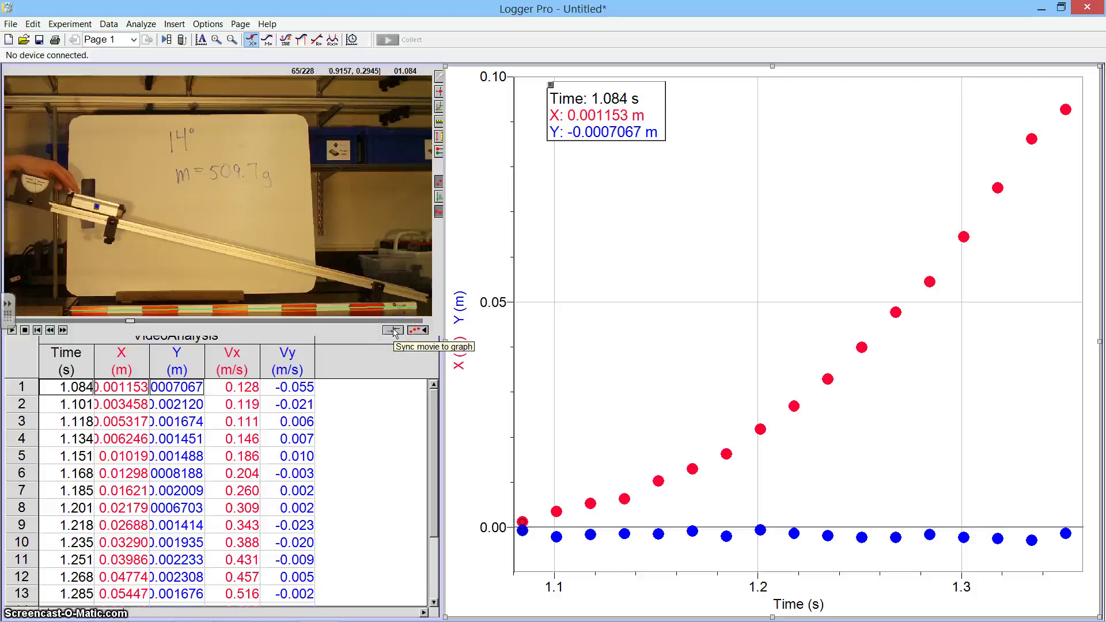
Sync movie to graph with Graph Time 0 at Movie Time 1.0844 s
{"action": "left_click", "coordinate": [395, 332]}
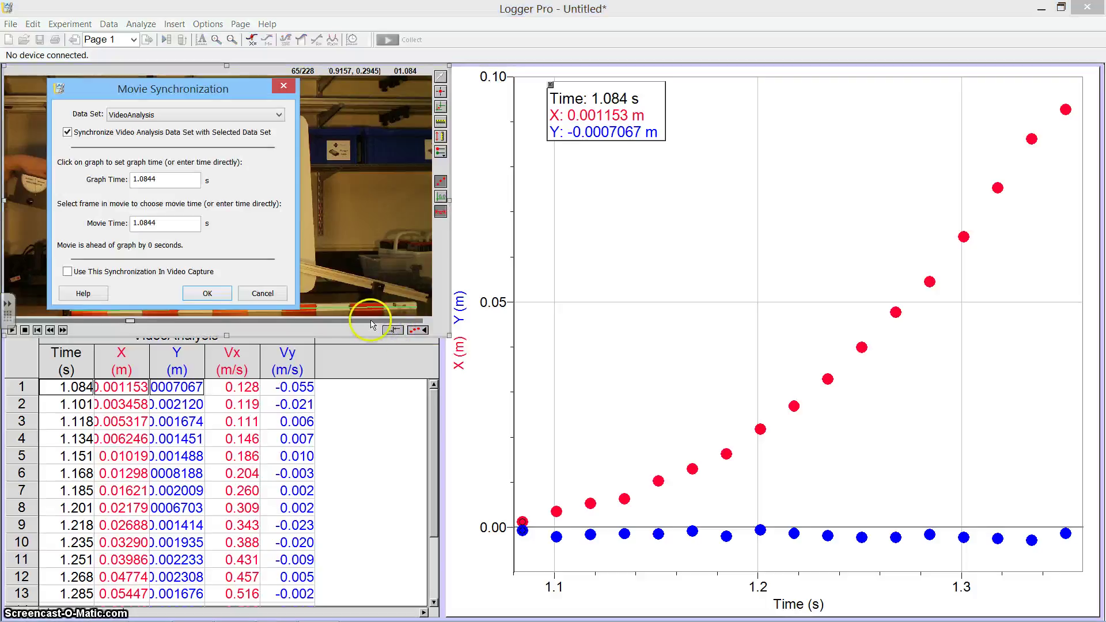
{"action": "left_click", "coordinate": [162, 186]}
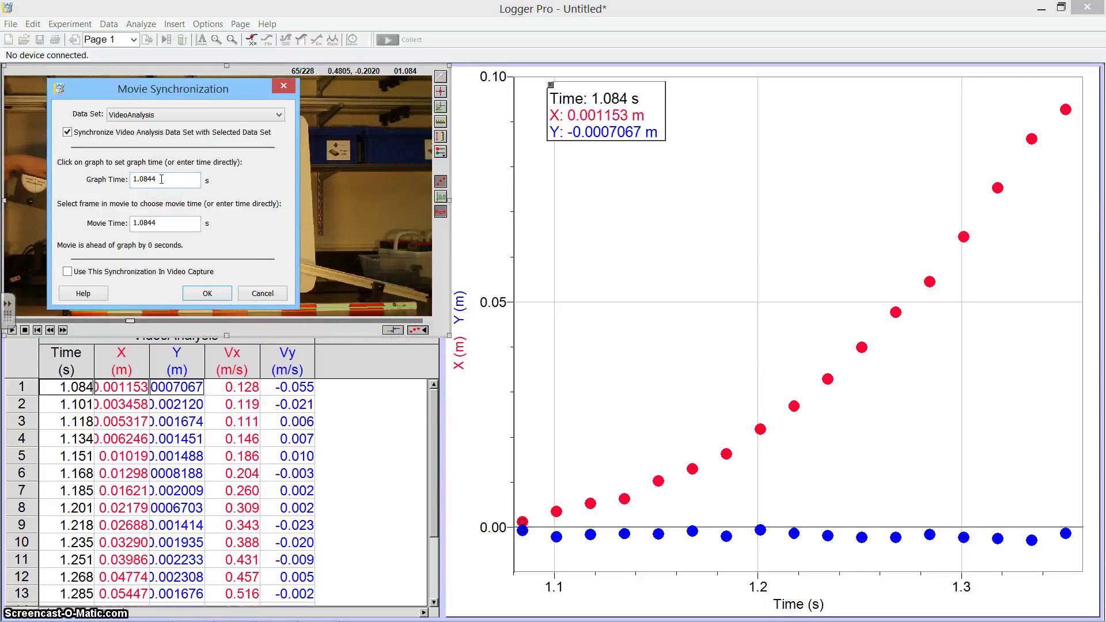
{"action": "left_click_drag", "start_coordinate": [162, 180], "coordinate": [116, 179]}
{"action": "type", "text": "0"}
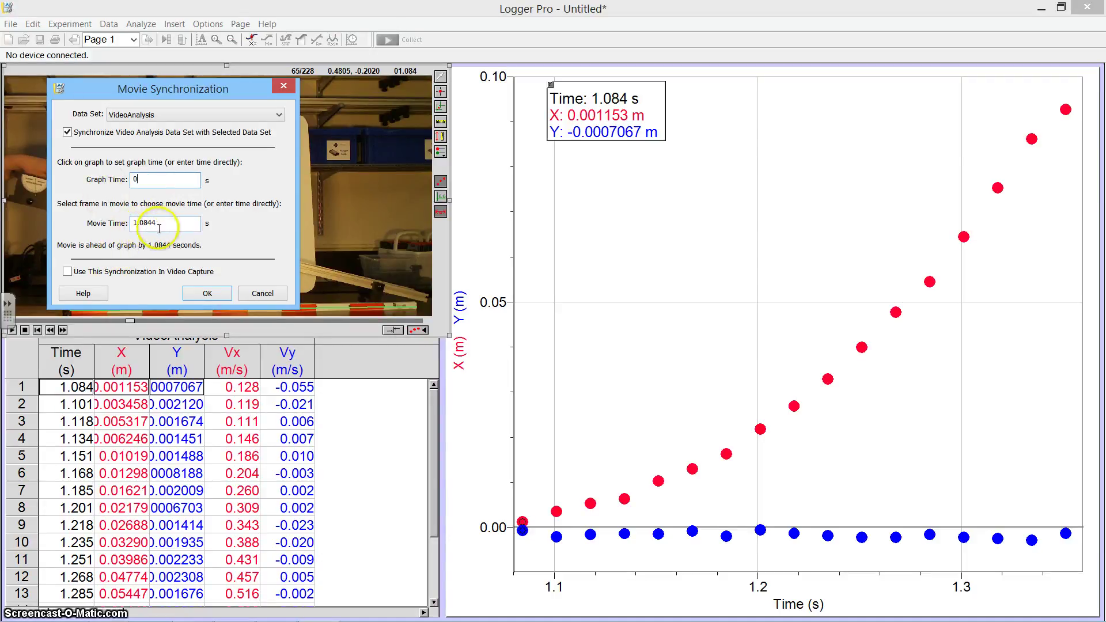
{"action": "left_click", "coordinate": [207, 294]}
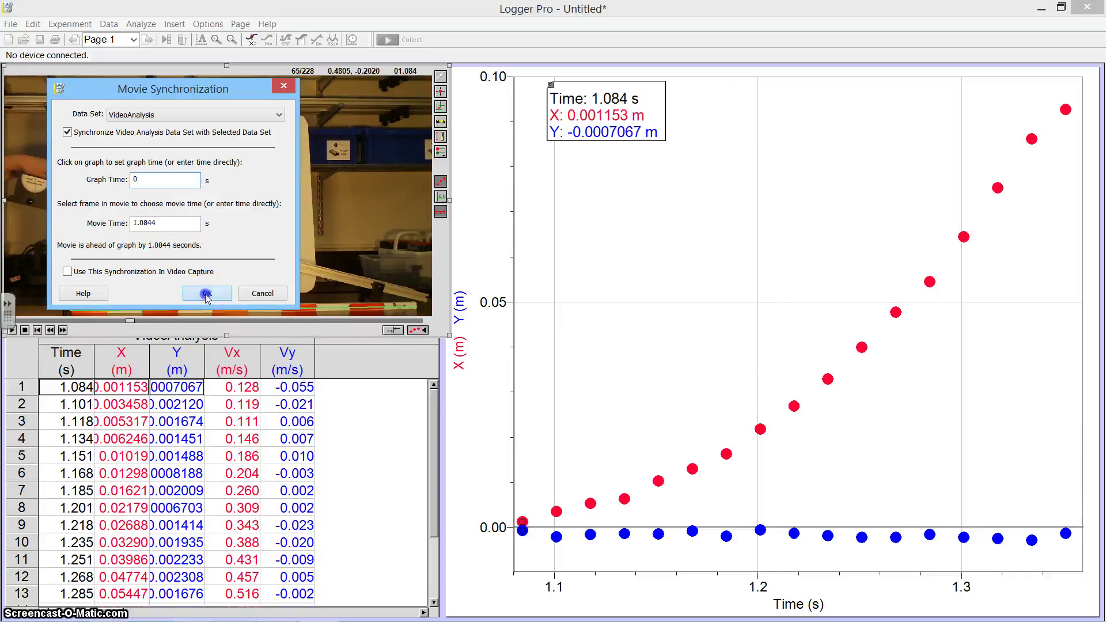
Examine the point at time zero and the second point at 0.01670 s
{"action": "left_click", "coordinate": [515, 521]}
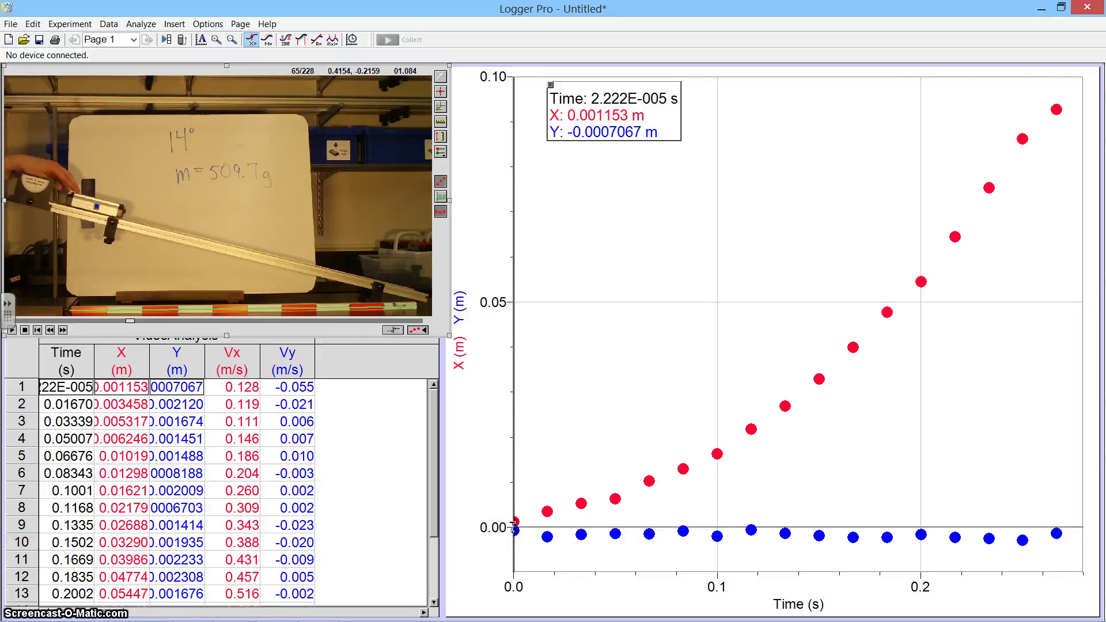
{"action": "left_click", "coordinate": [547, 567]}
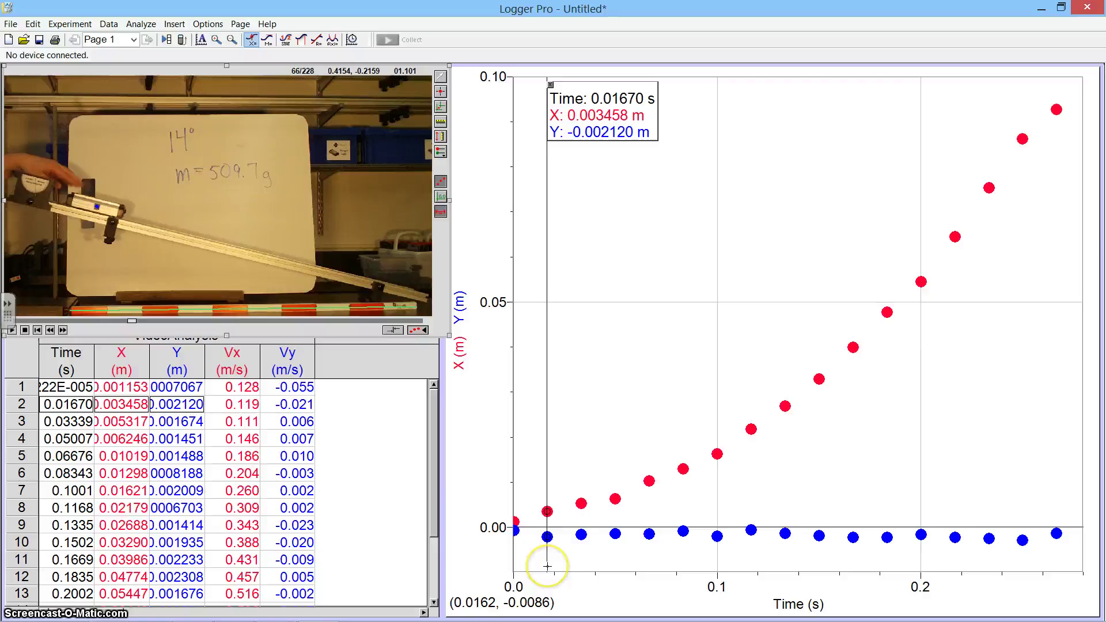